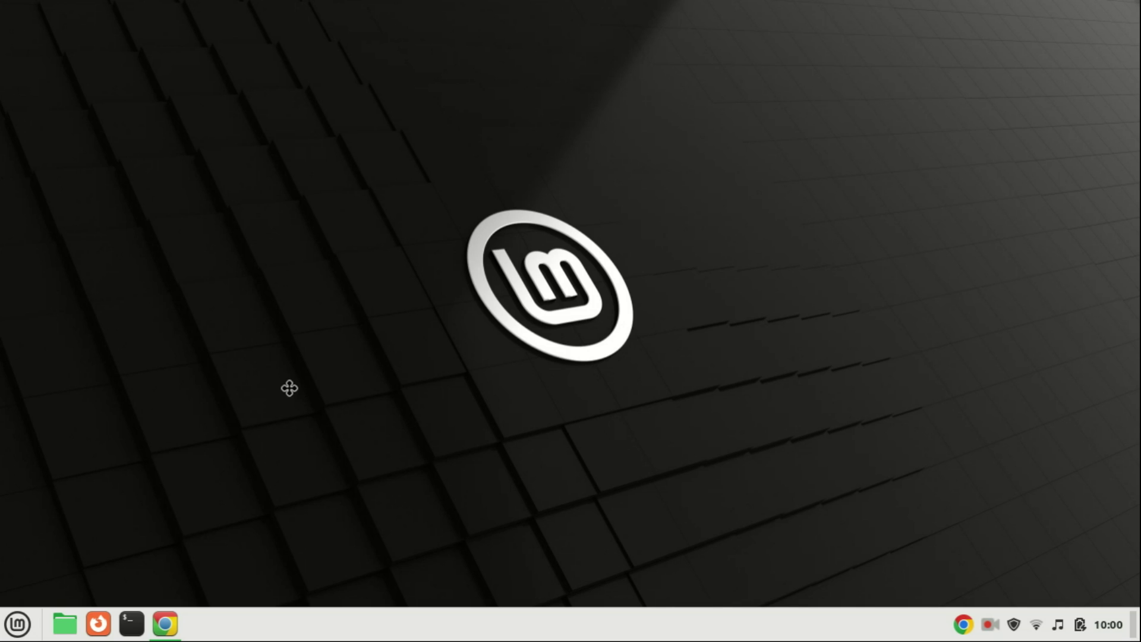
Start Software Manager from the Mint menu, search 'ufw' and open the installed Gufw package page
{"action": "left_click", "coordinate": [24, 622]}
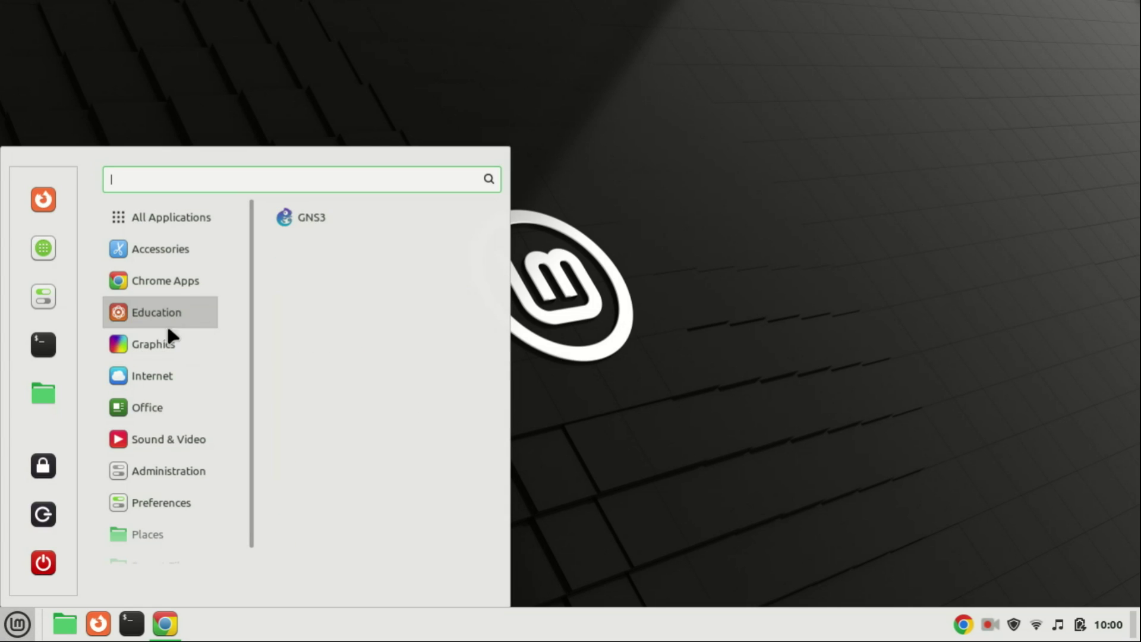
{"action": "left_click", "coordinate": [46, 249]}
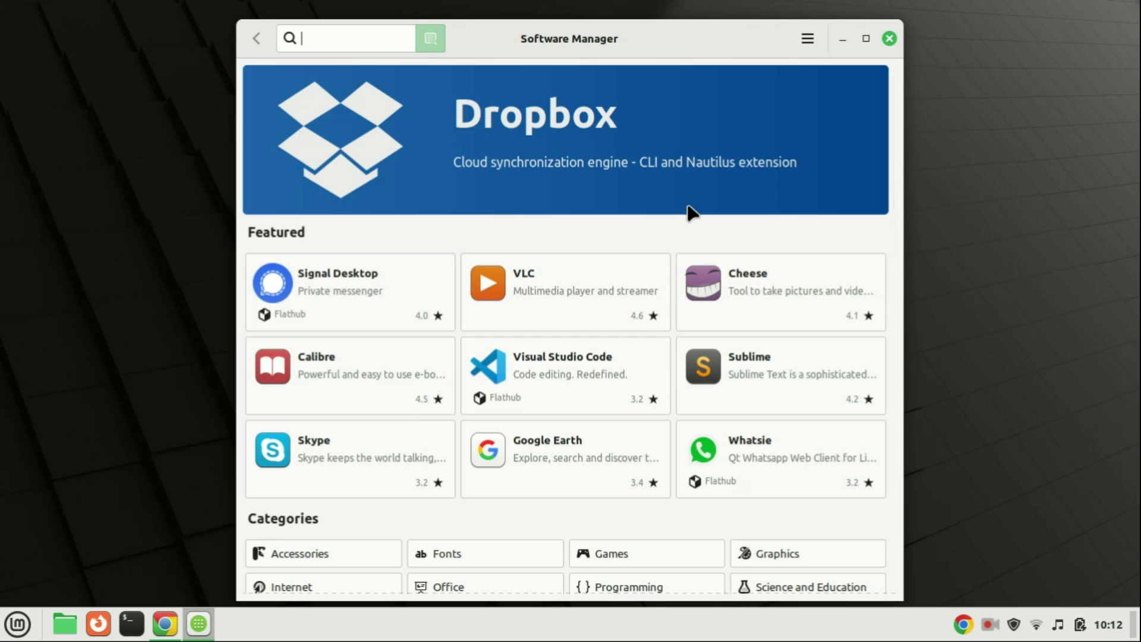
{"action": "type", "text": "f"}
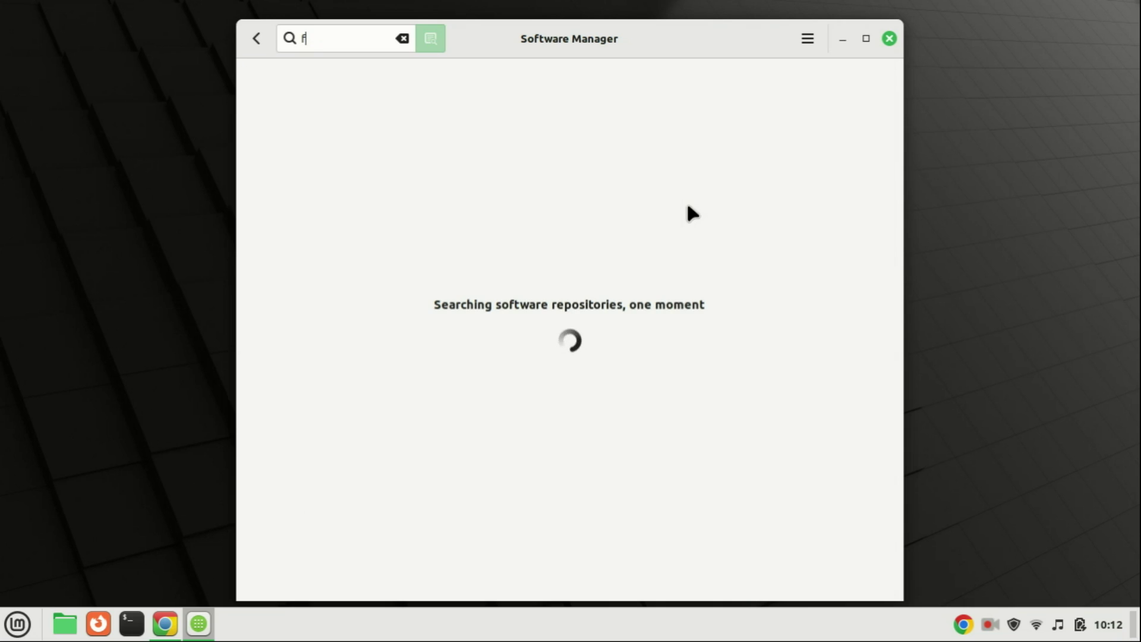
{"action": "key", "text": "BackSpace"}
{"action": "type", "text": "uf"}
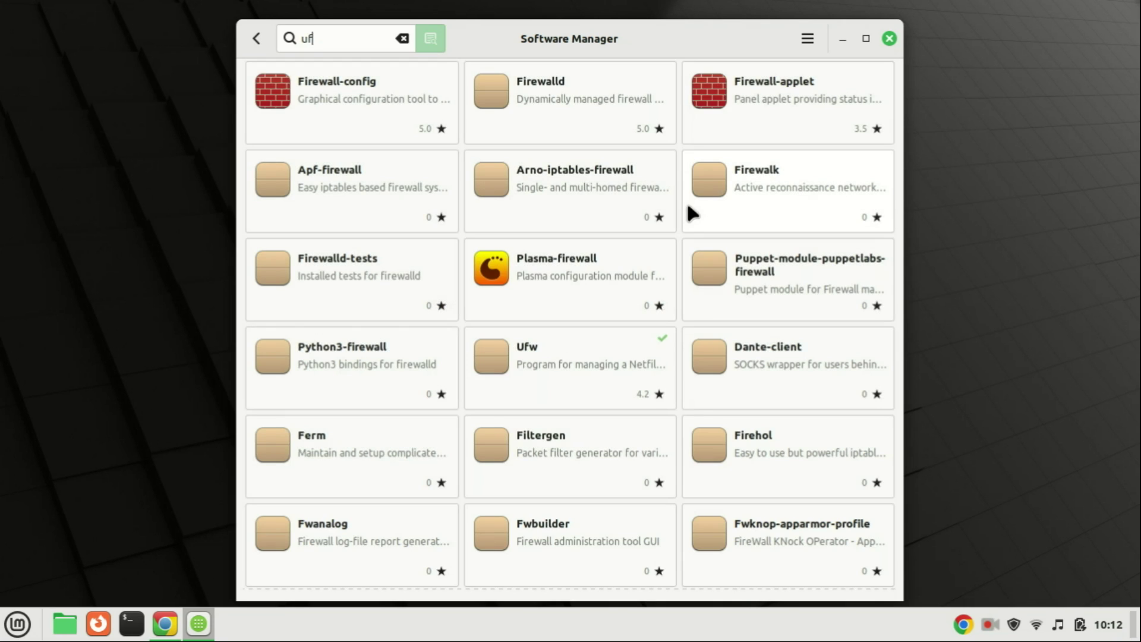
{"action": "type", "text": "w"}
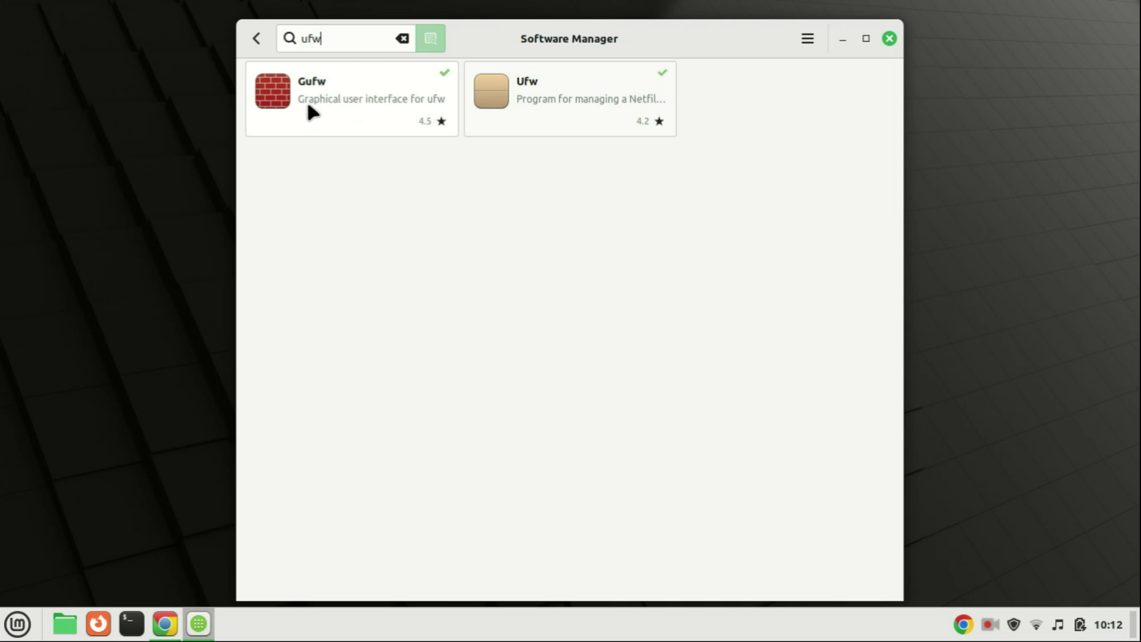
{"action": "left_click", "coordinate": [340, 105]}
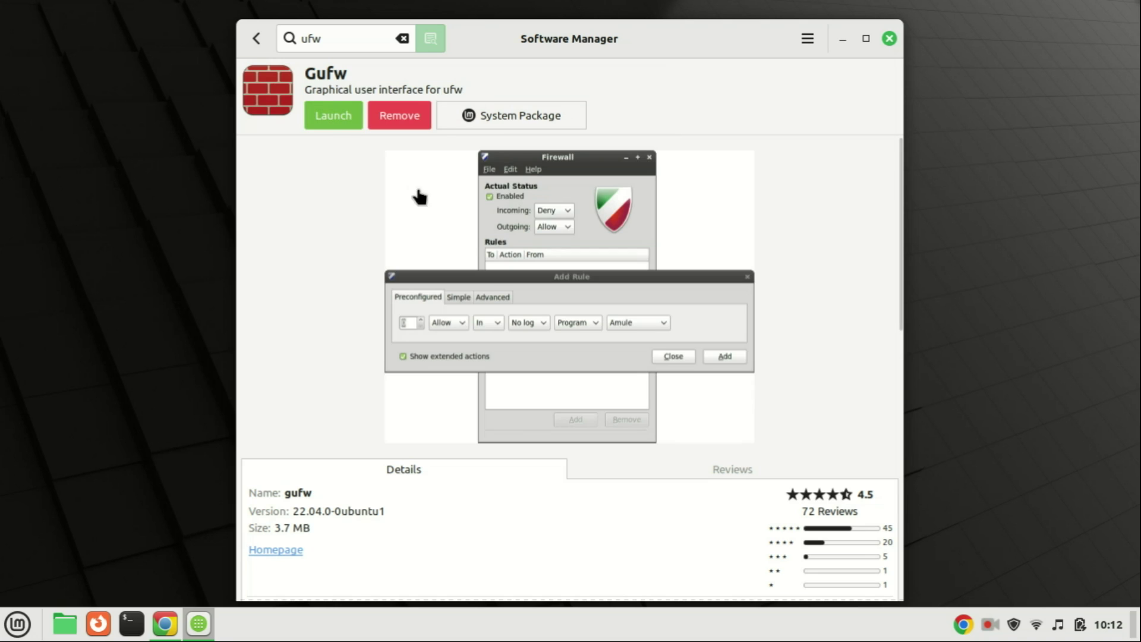
Launch Gufw from its package page and authenticate with the administrator password
{"action": "left_click", "coordinate": [336, 118]}
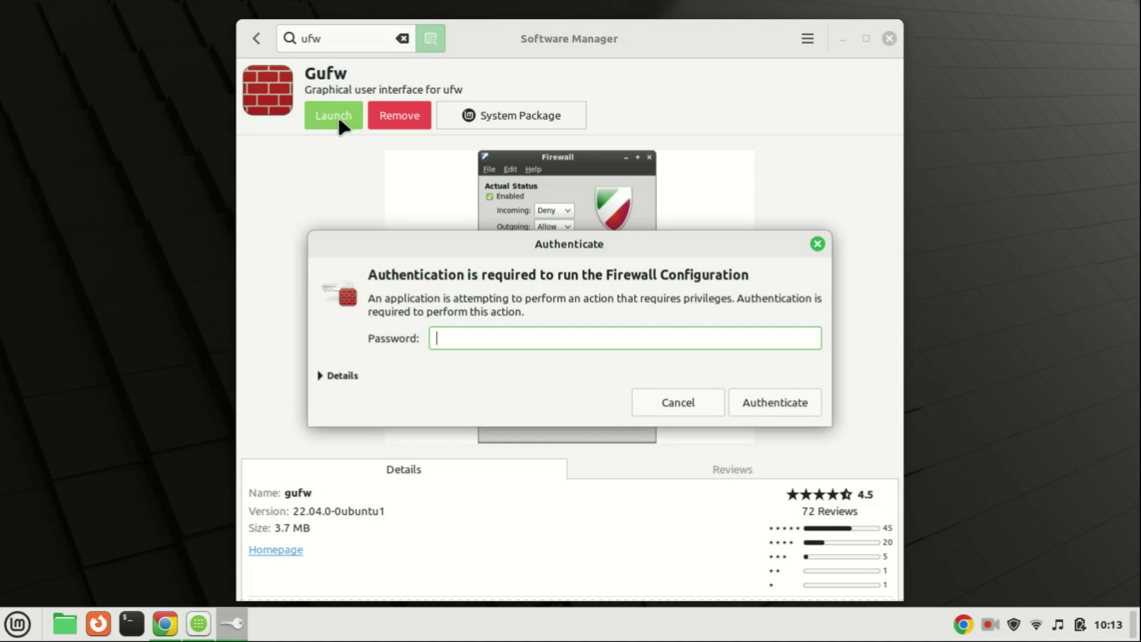
{"action": "type", "text": "*********"}
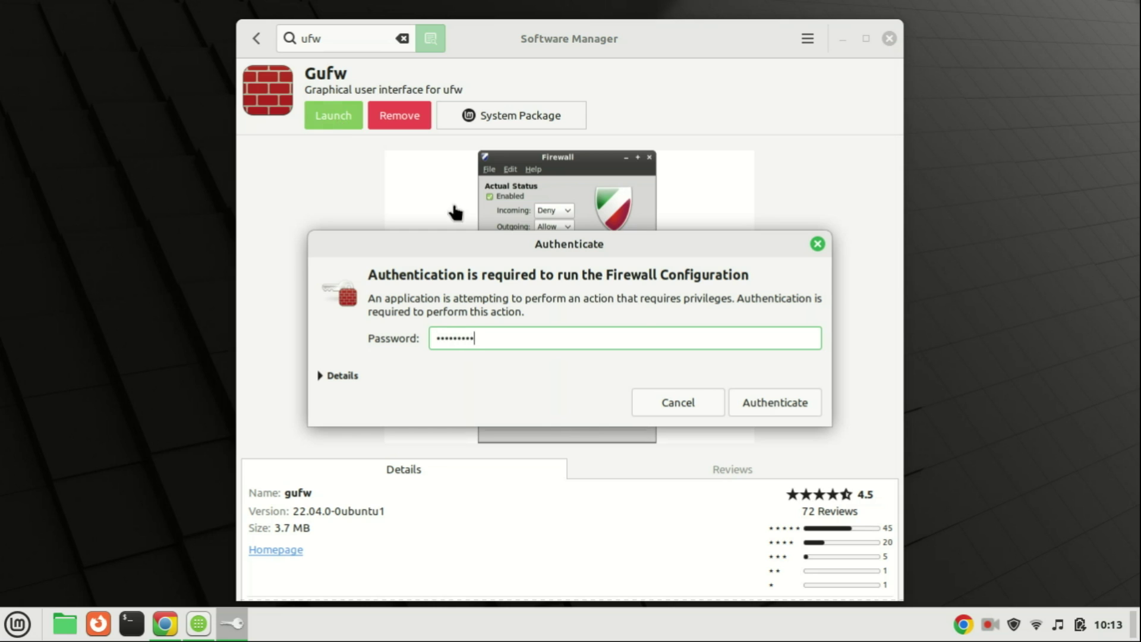
{"action": "left_click", "coordinate": [765, 404]}
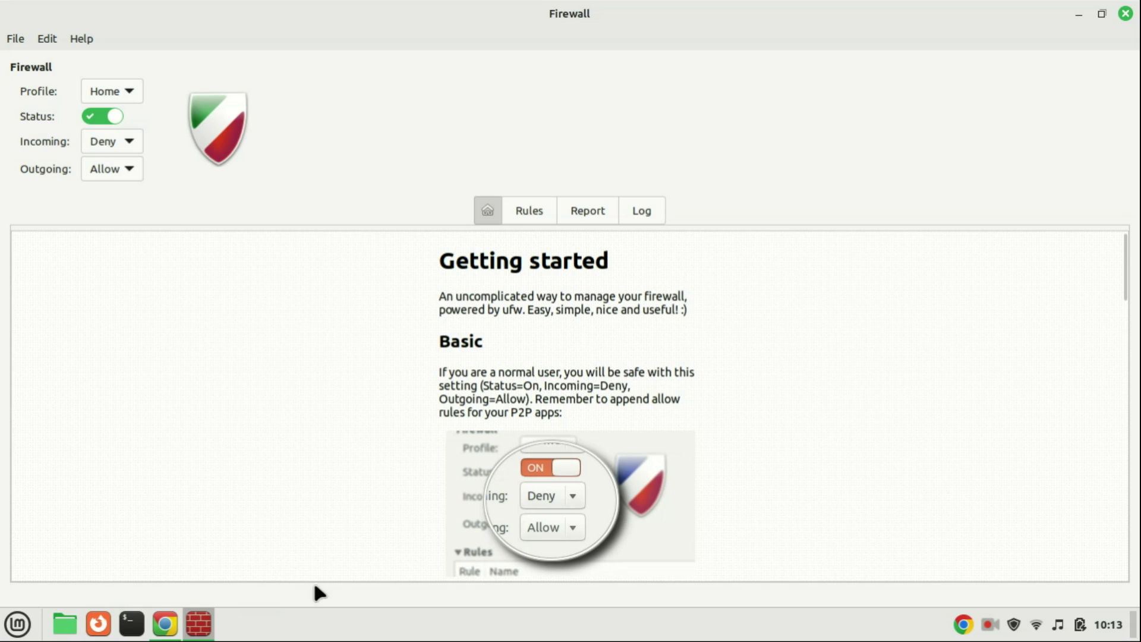
Switch the firewall profile to Office, then to Public
{"action": "left_click", "coordinate": [127, 92]}
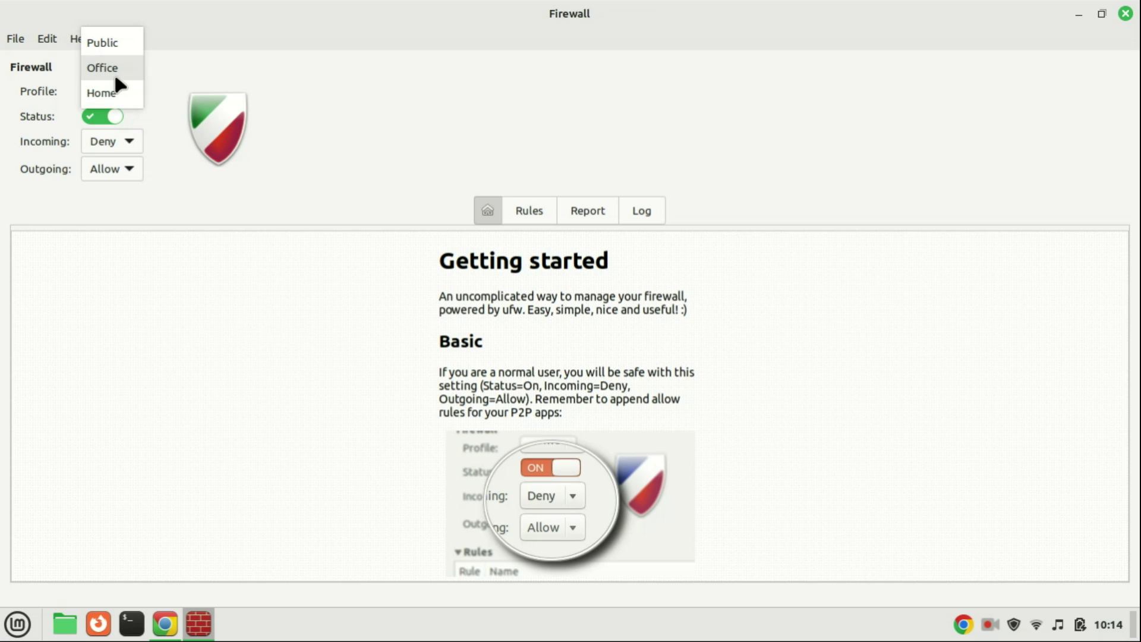
{"action": "left_click", "coordinate": [115, 73]}
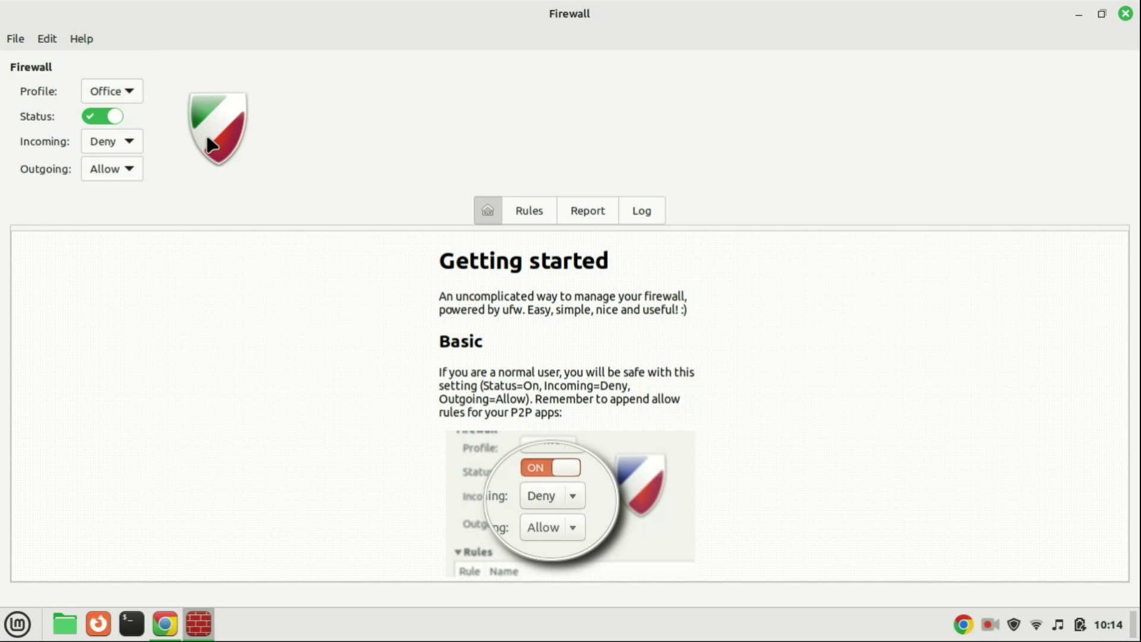
{"action": "left_click", "coordinate": [121, 95]}
{"action": "key", "text": "Escape"}
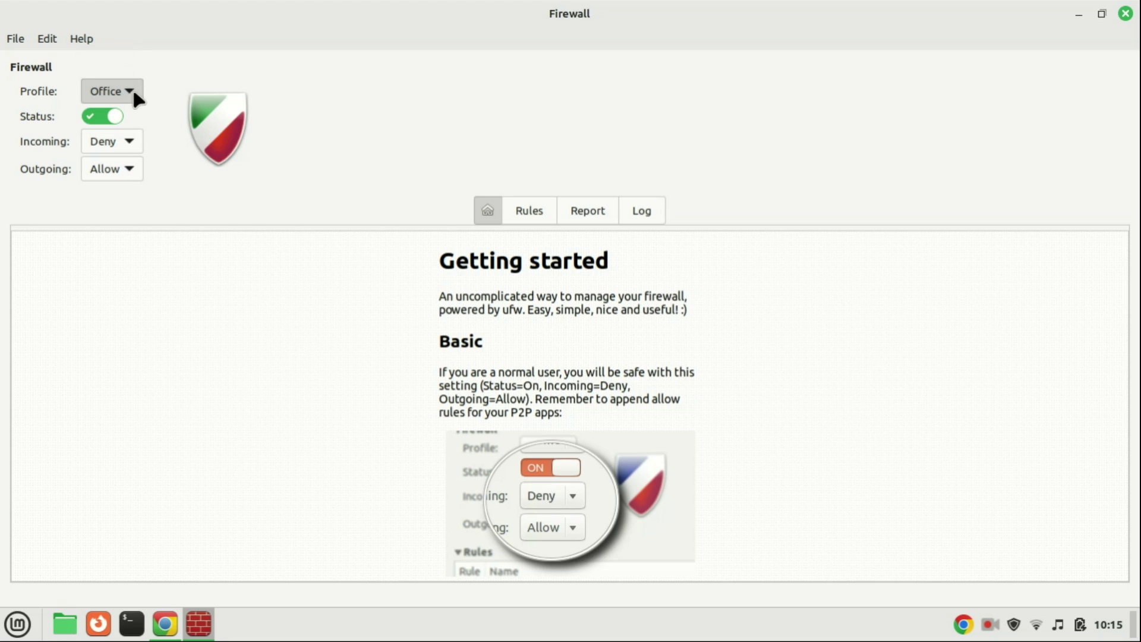
{"action": "left_click", "coordinate": [127, 95]}
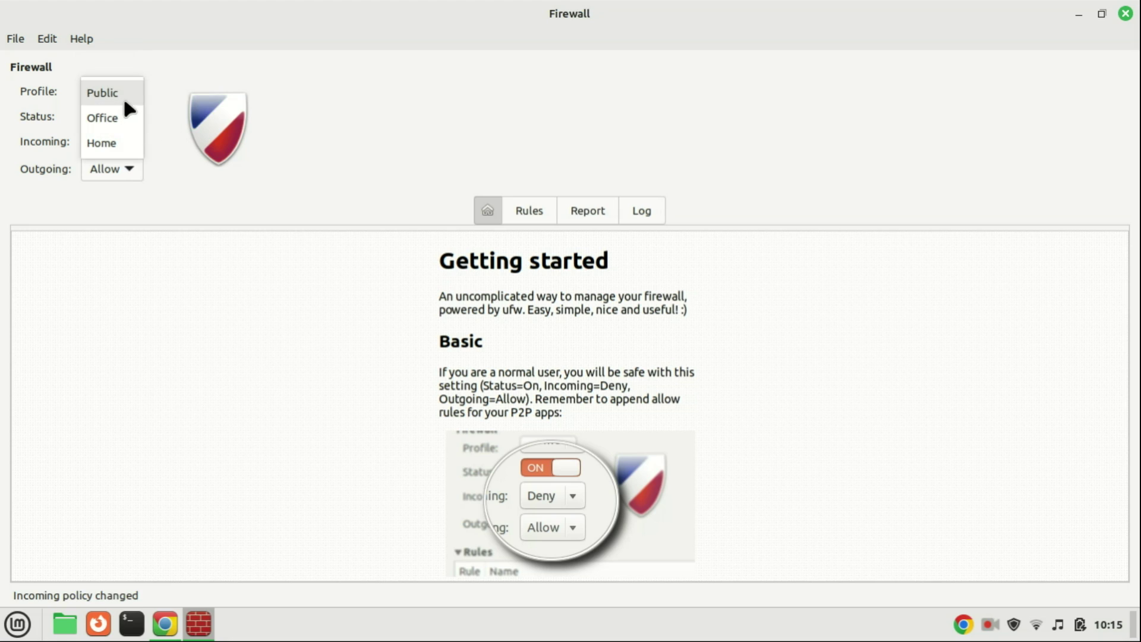
{"action": "left_click", "coordinate": [109, 145]}
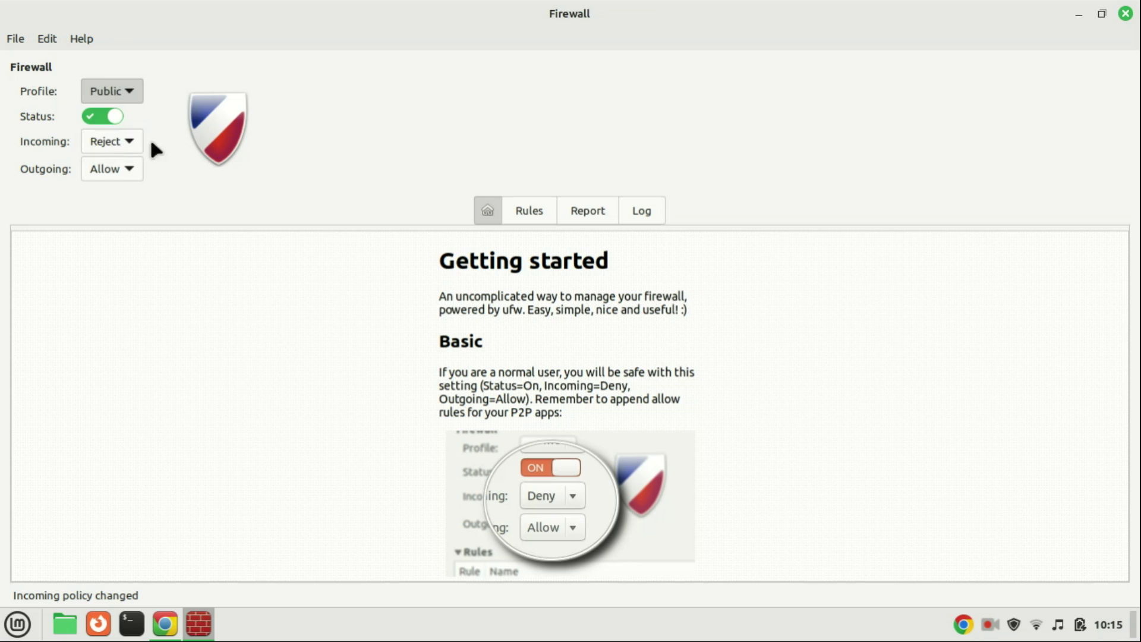
Return the firewall to the Home profile and keep it active
{"action": "left_click", "coordinate": [131, 95]}
{"action": "left_click", "coordinate": [130, 95]}
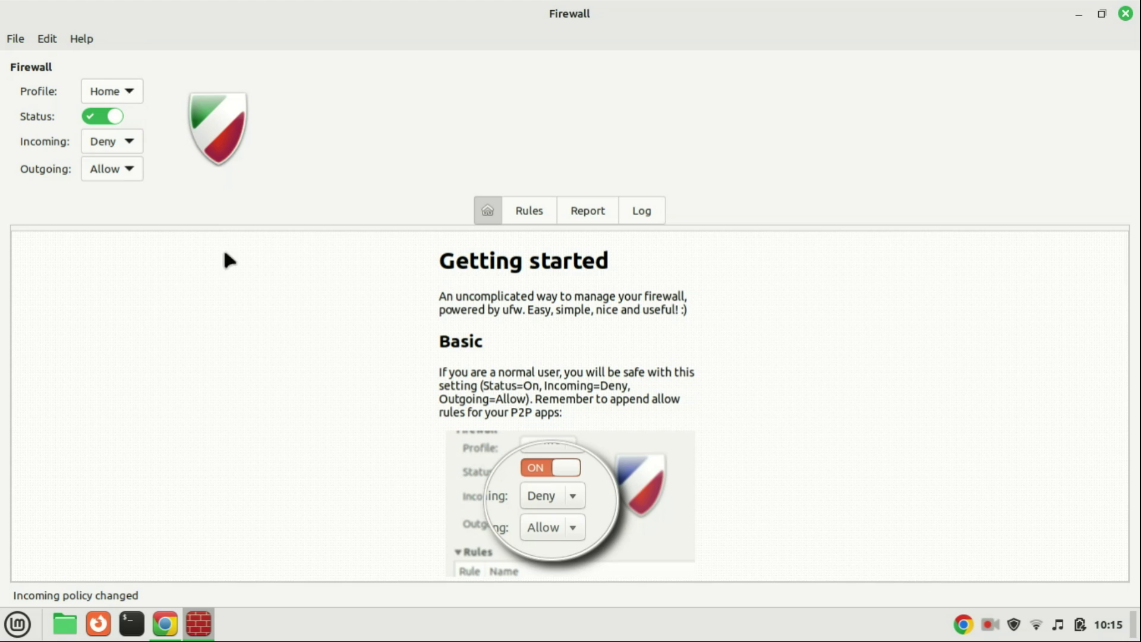
{"action": "left_click", "coordinate": [129, 91]}
{"action": "left_click", "coordinate": [129, 90]}
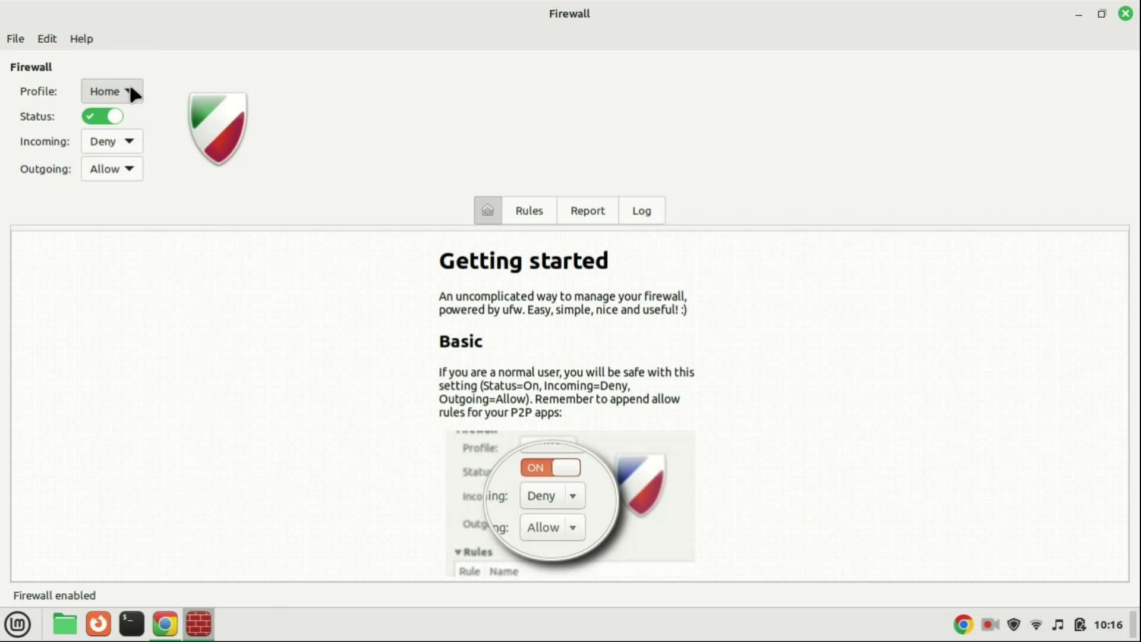
{"action": "left_click", "coordinate": [130, 90]}
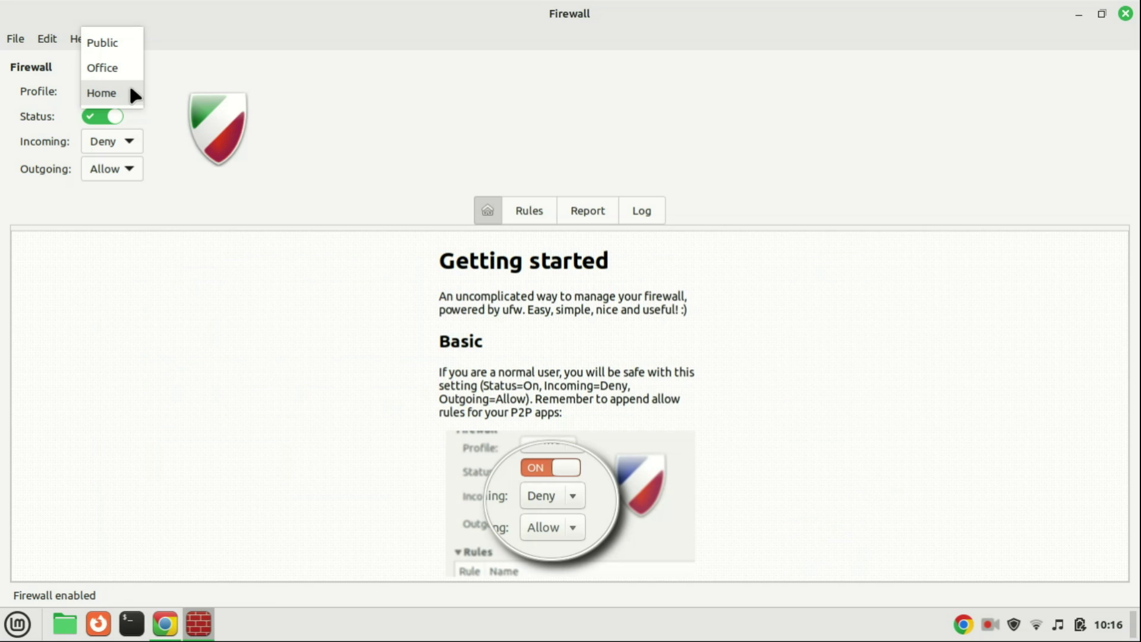
{"action": "left_click", "coordinate": [130, 90]}
{"action": "left_click", "coordinate": [130, 91]}
Open Edit > Preferences and keep ufw logging at Low
{"action": "left_click", "coordinate": [130, 91]}
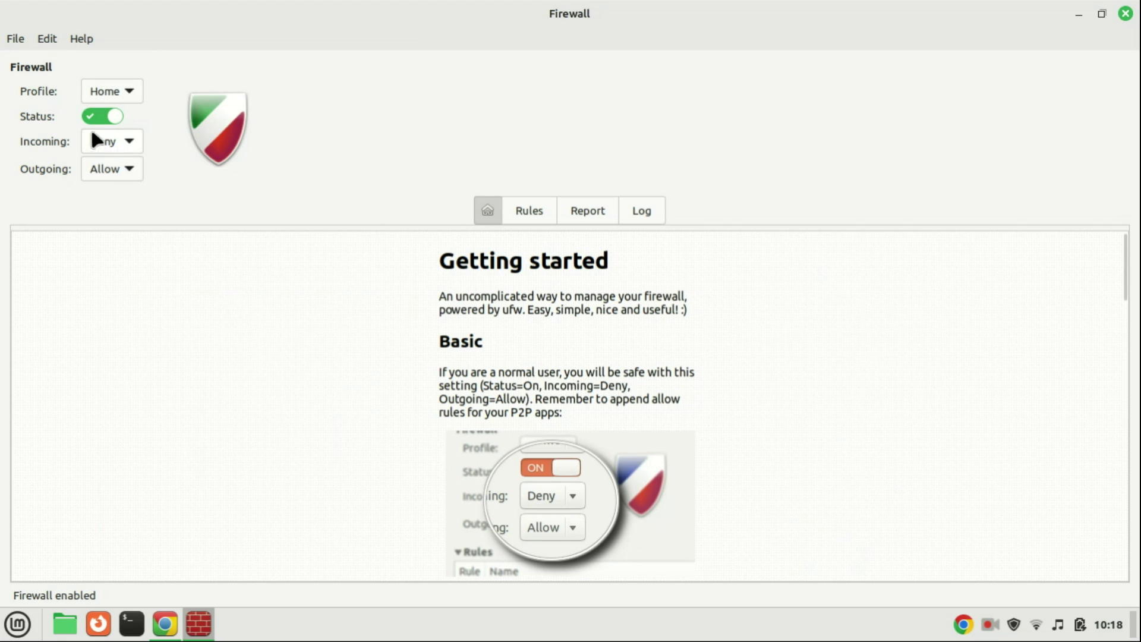
{"action": "left_click", "coordinate": [46, 39]}
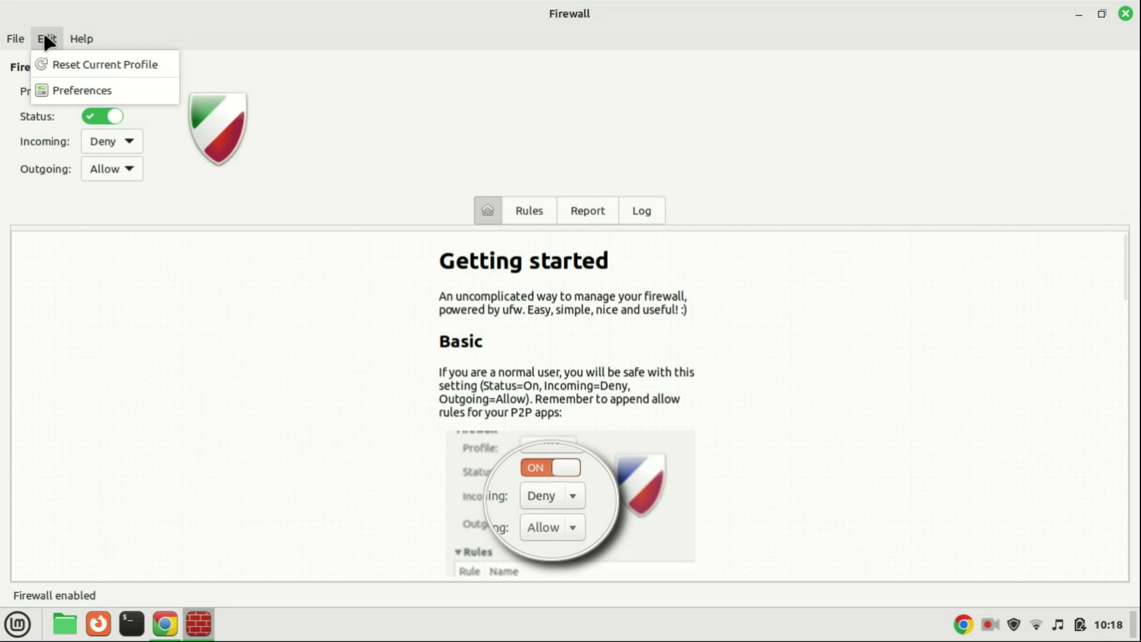
{"action": "left_click", "coordinate": [67, 89]}
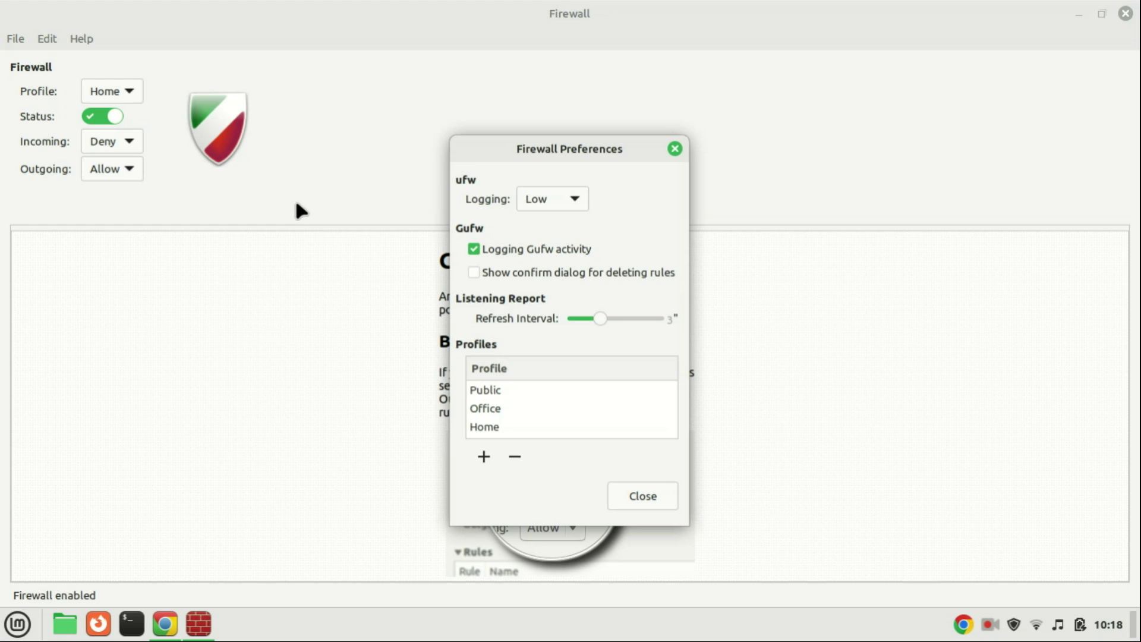
{"action": "left_click", "coordinate": [578, 200]}
{"action": "left_click", "coordinate": [578, 200]}
{"action": "left_click", "coordinate": [578, 200]}
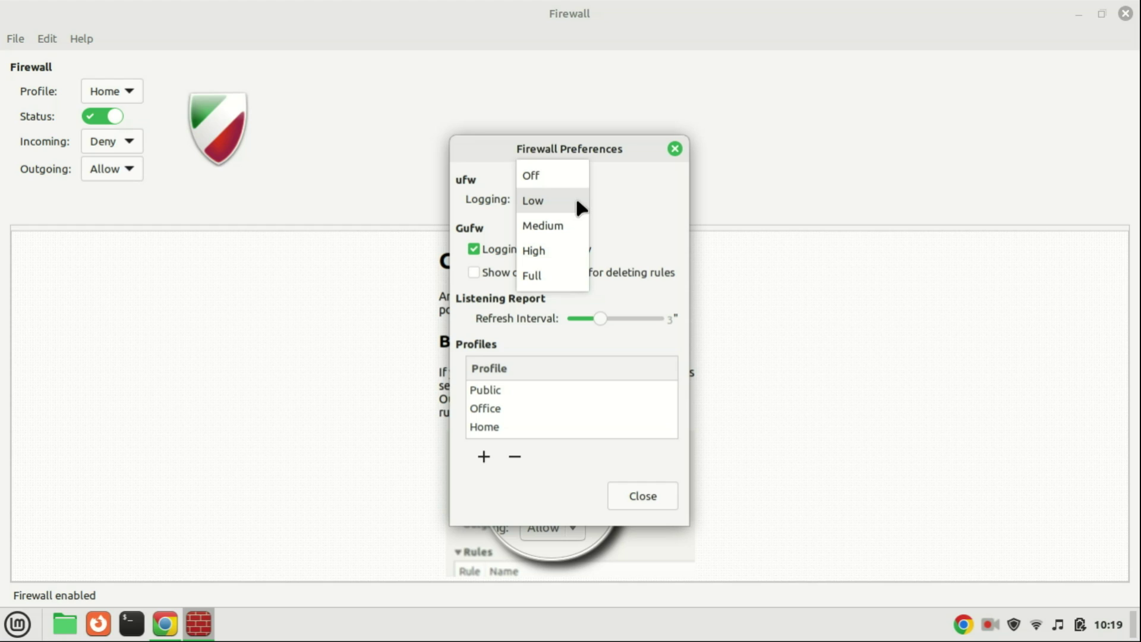
{"action": "left_click", "coordinate": [577, 202]}
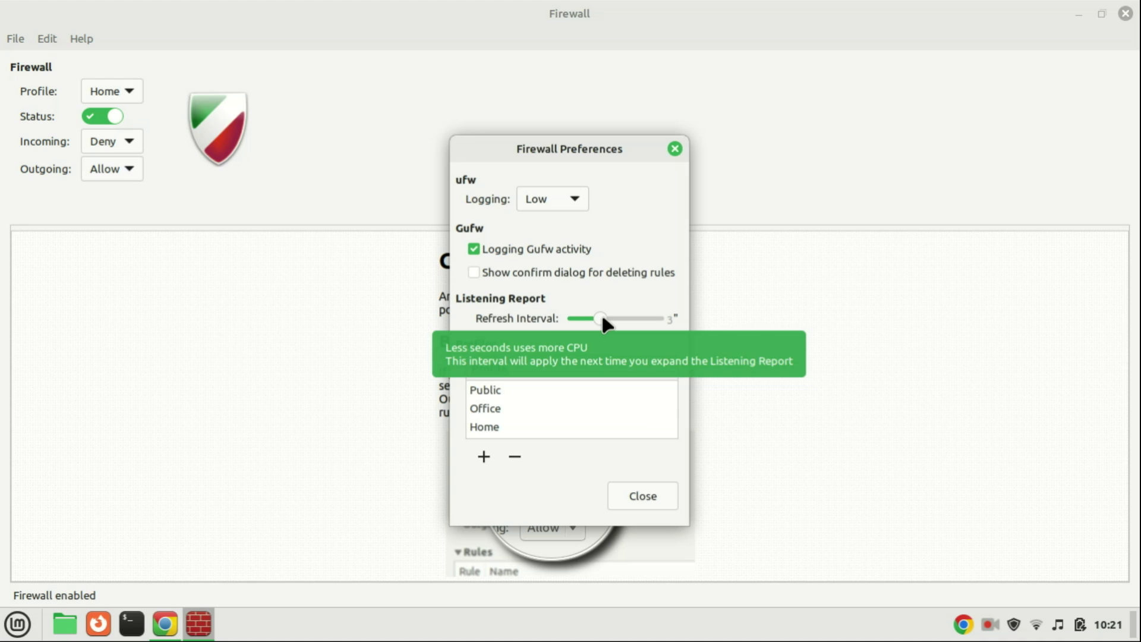
Re-enter the Public profile's name unchanged and dismiss the duplicate-name warning
{"action": "left_click", "coordinate": [484, 392]}
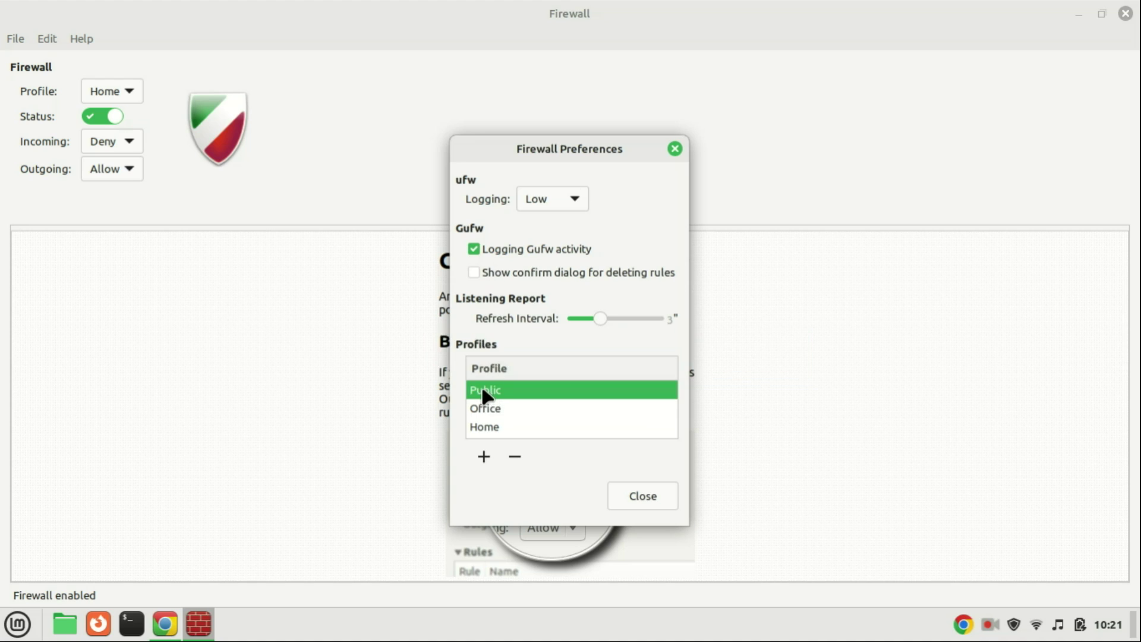
{"action": "left_click", "coordinate": [484, 391]}
{"action": "key", "text": "Return"}
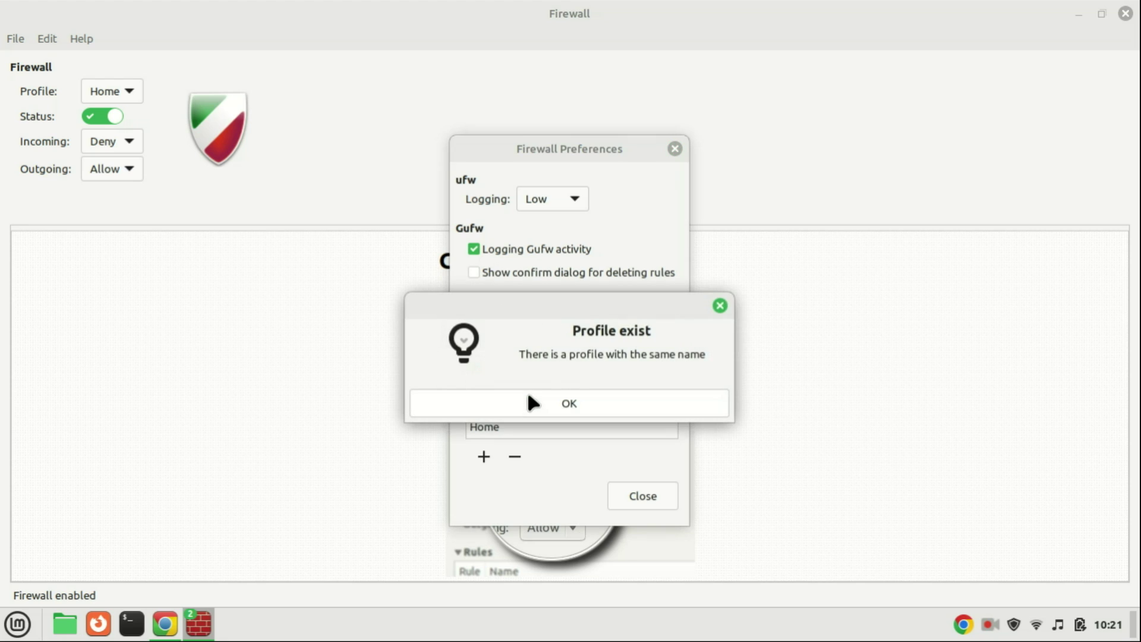
{"action": "left_click", "coordinate": [575, 401]}
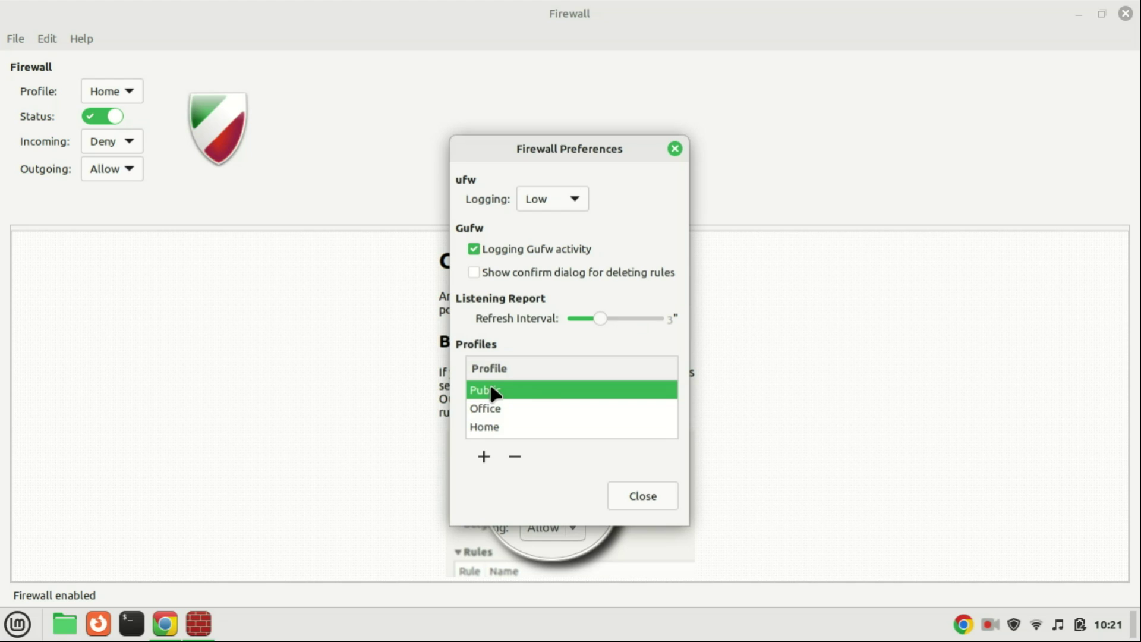
Rename the Profile1 profile to 'Dorm'
{"action": "left_click_drag", "start_coordinate": [668, 387], "coordinate": [668, 416]}
{"action": "left_click", "coordinate": [501, 431]}
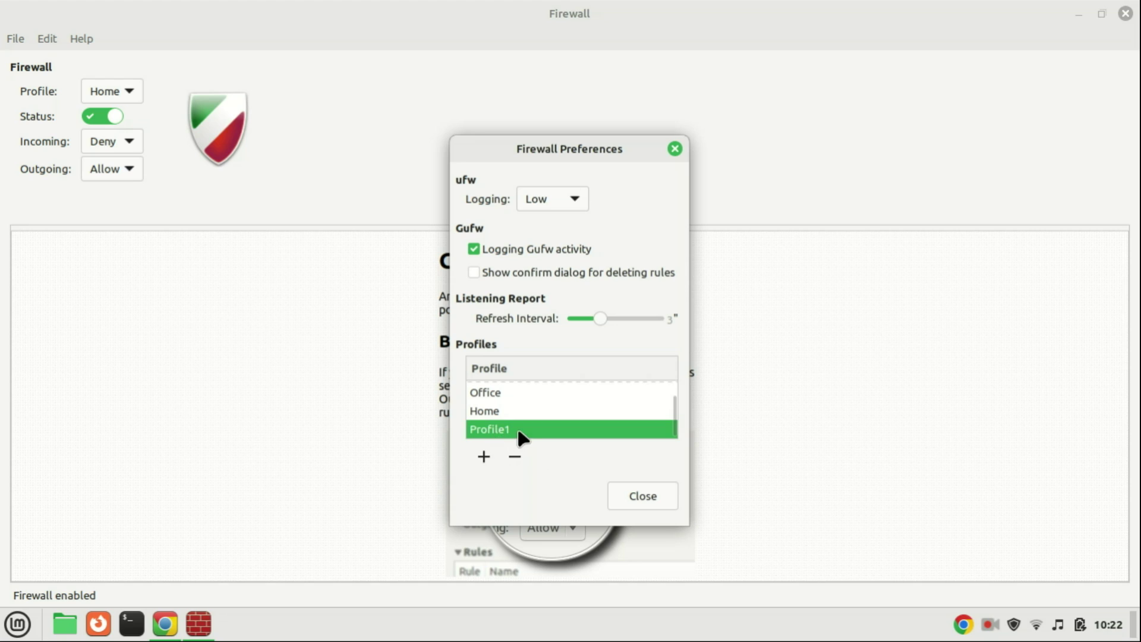
{"action": "left_click", "coordinate": [519, 431]}
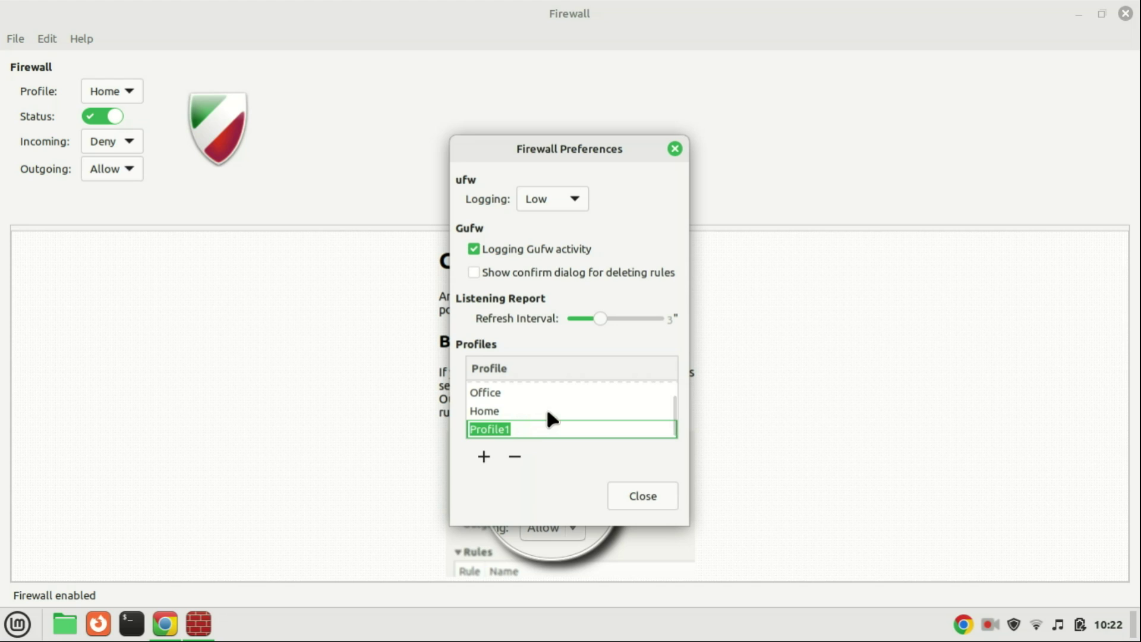
{"action": "left_click", "coordinate": [542, 427]}
{"action": "key", "text": "BackSpace"}
{"action": "key", "text": "BackSpace"}
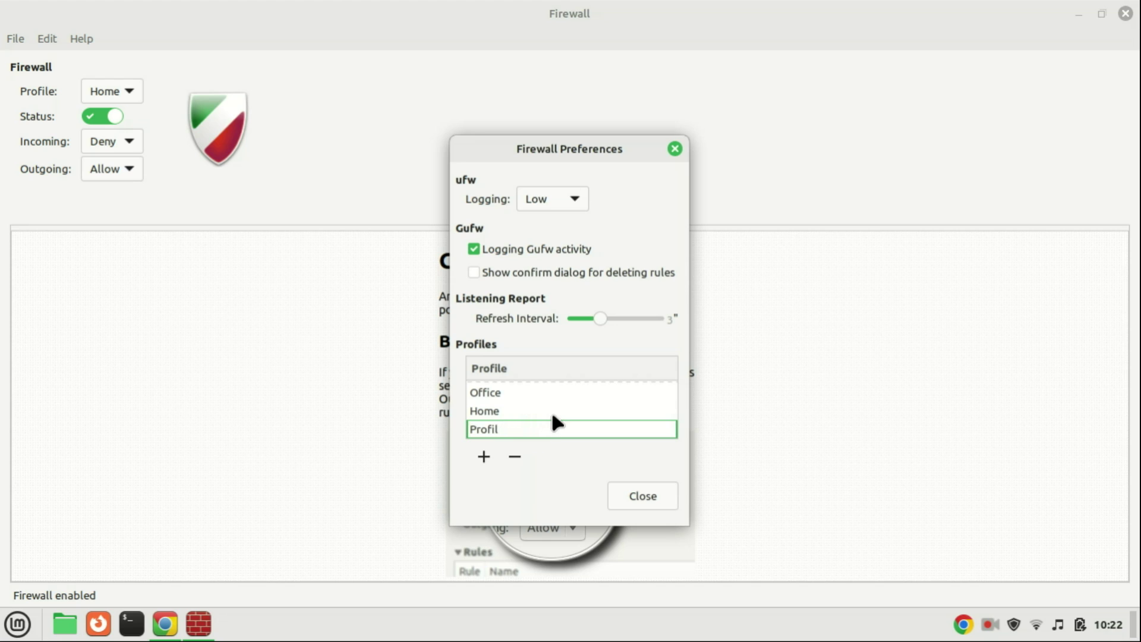
{"action": "key", "text": "BackSpace"}
{"action": "key", "text": "BackSpace"}
{"action": "key", "text": "BackSpace"}
{"action": "key", "text": "BackSpace"}
{"action": "key", "text": "BackSpace"}
{"action": "key", "text": "BackSpace"}
{"action": "type", "text": "Dorm"}
{"action": "left_click", "coordinate": [566, 410]}
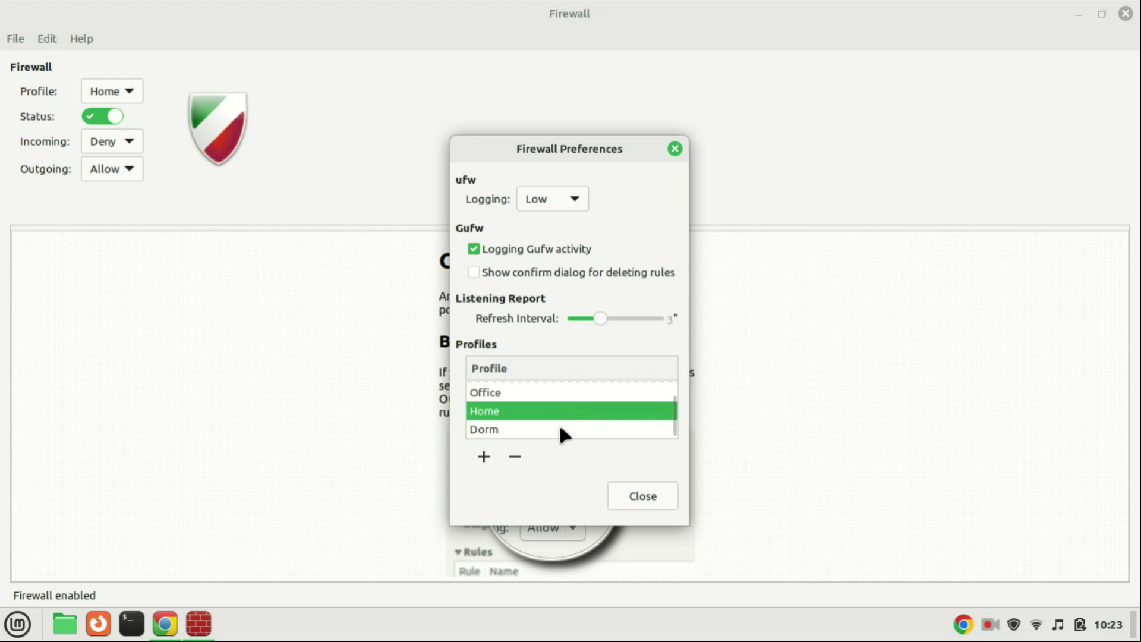
Delete the Dorm profile and dismiss the warning that Home cannot be erased
{"action": "left_click", "coordinate": [560, 430]}
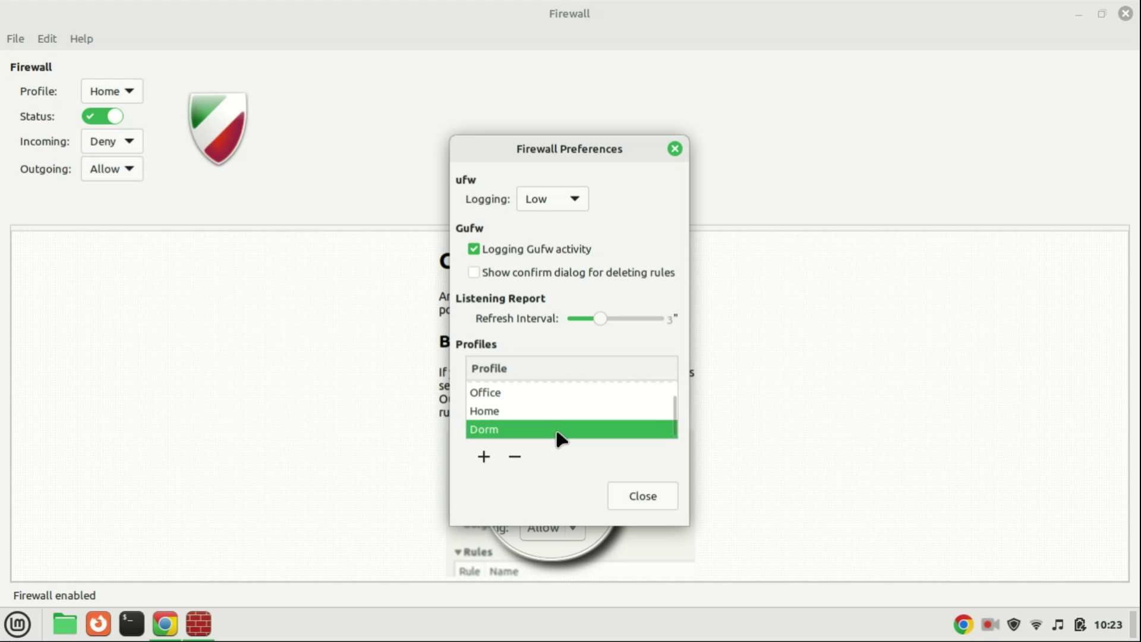
{"action": "left_click", "coordinate": [516, 457]}
{"action": "left_click", "coordinate": [516, 457]}
{"action": "left_click", "coordinate": [591, 403]}
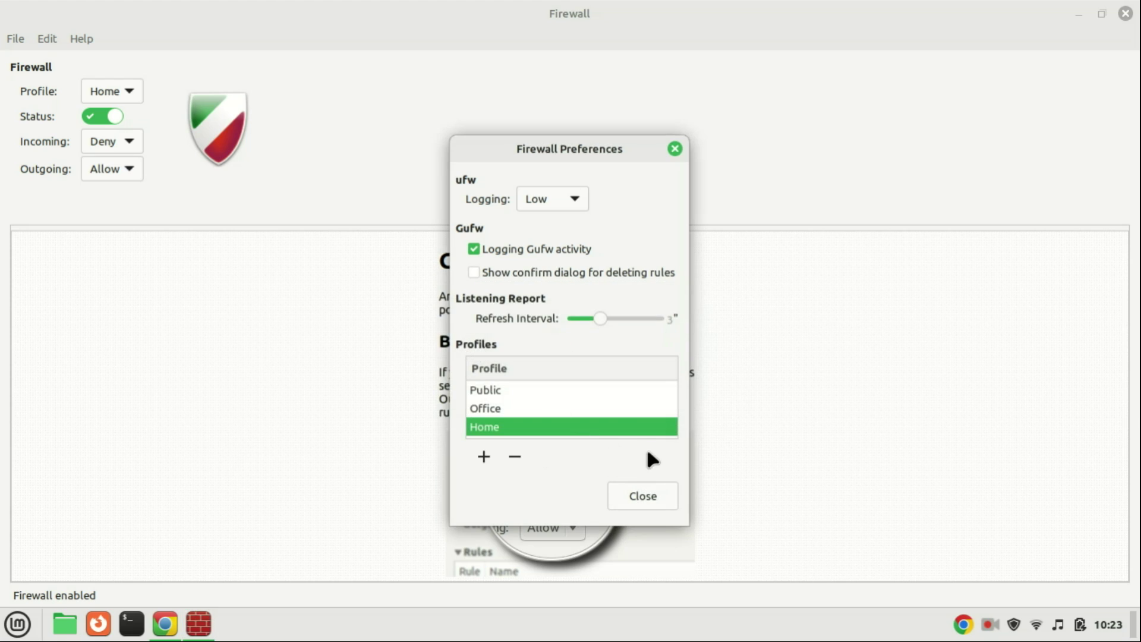
Close Preferences and set the firewall profile to Home
{"action": "left_click", "coordinate": [639, 492]}
{"action": "left_click", "coordinate": [126, 93]}
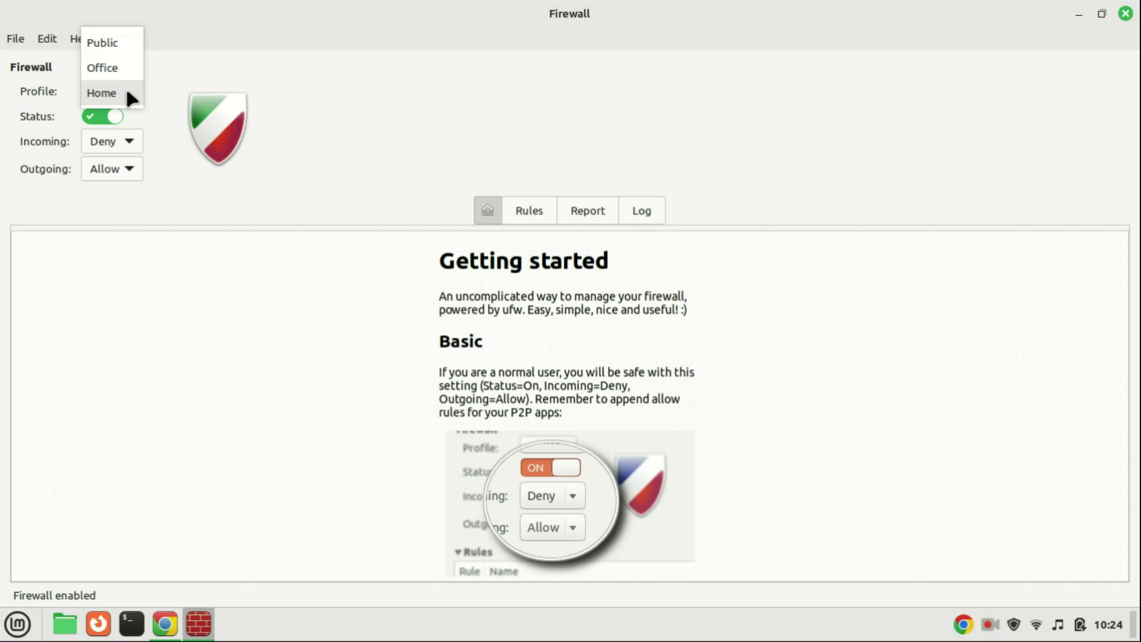
{"action": "left_click", "coordinate": [127, 92]}
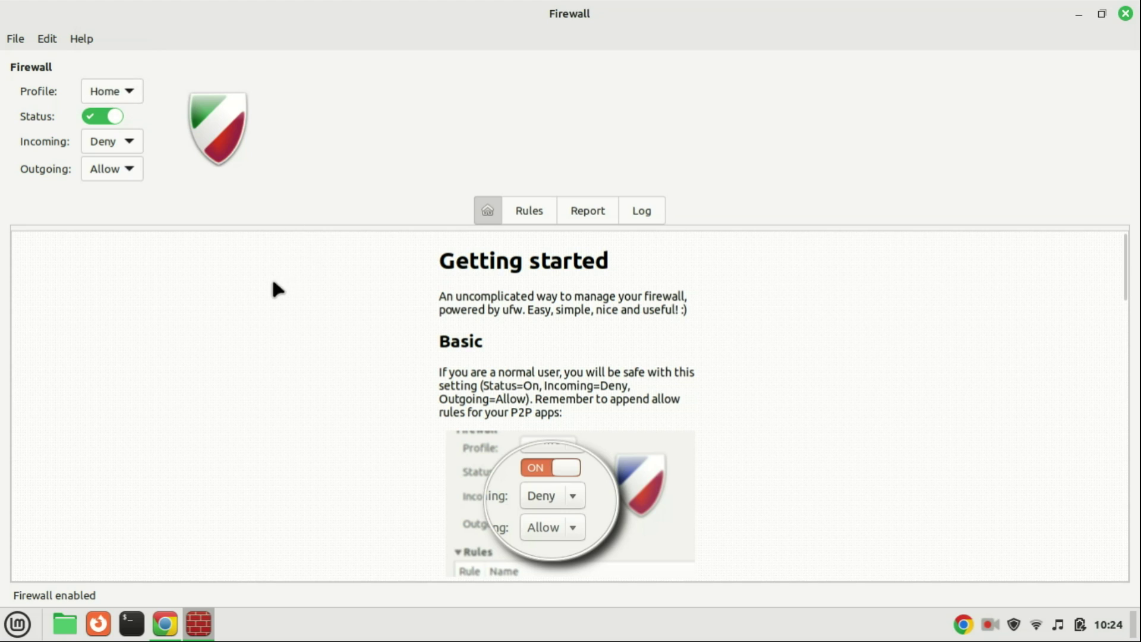
Show the empty Rules list and dismiss the one-rule-only edit warning
{"action": "left_click", "coordinate": [534, 212]}
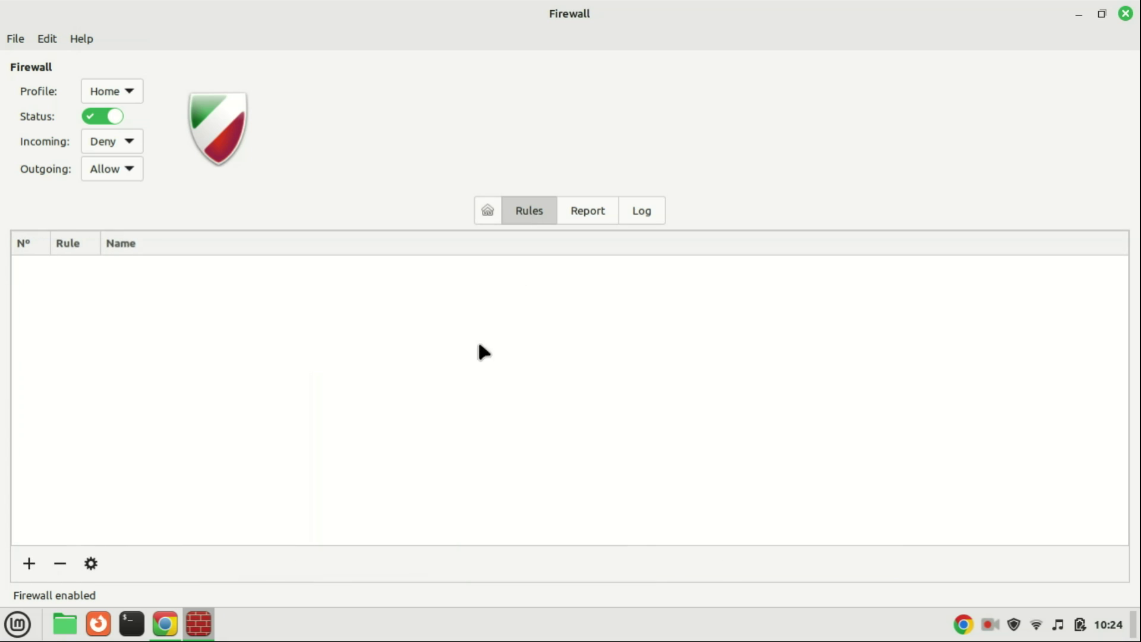
{"action": "left_click", "coordinate": [93, 558]}
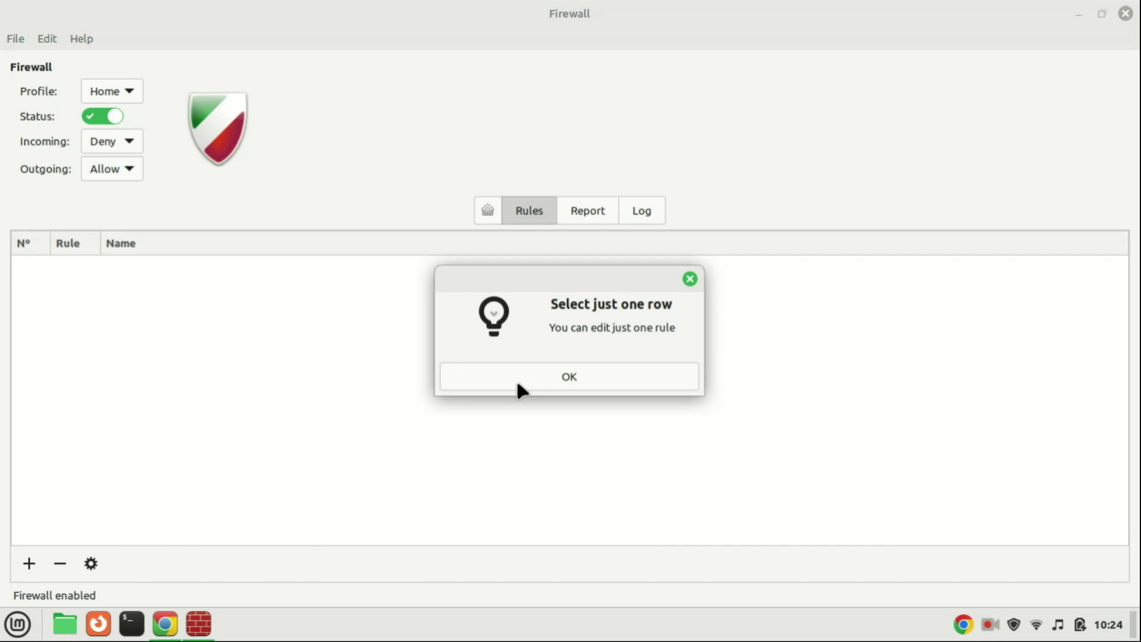
{"action": "left_click", "coordinate": [517, 374]}
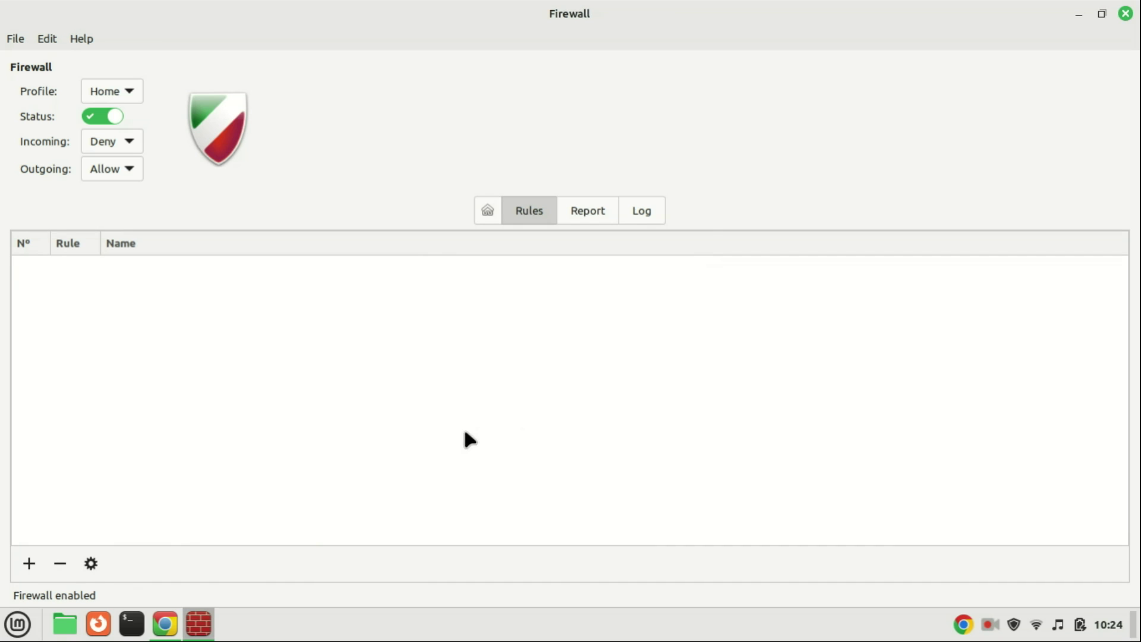
Start a new firewall rule, keeping Allow as its policy
{"action": "left_click", "coordinate": [30, 564]}
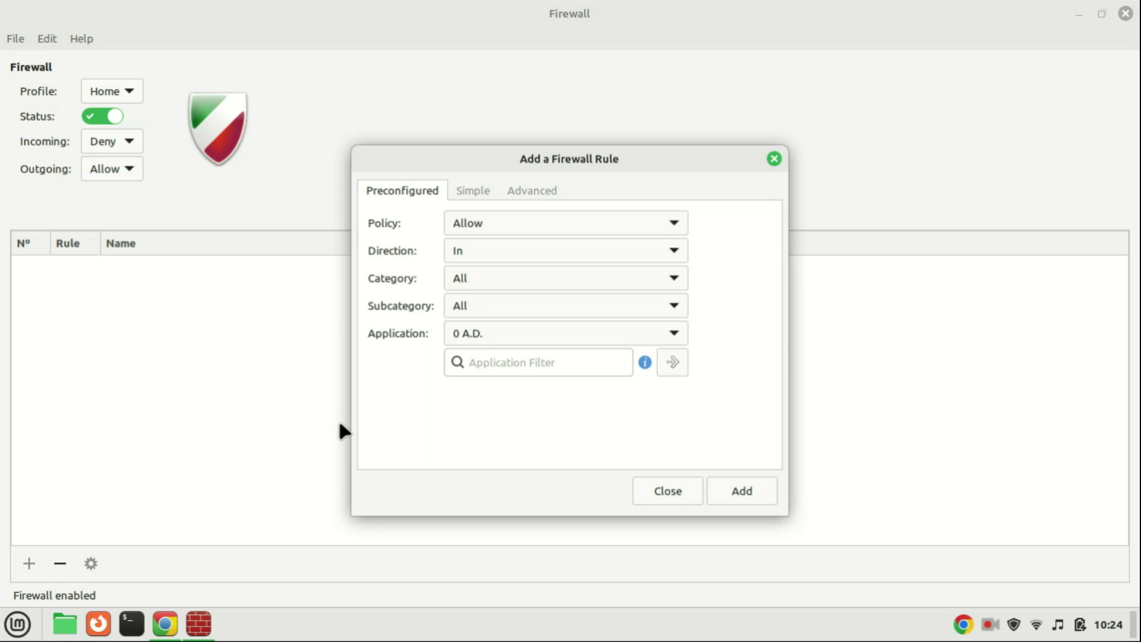
{"action": "left_click", "coordinate": [673, 231]}
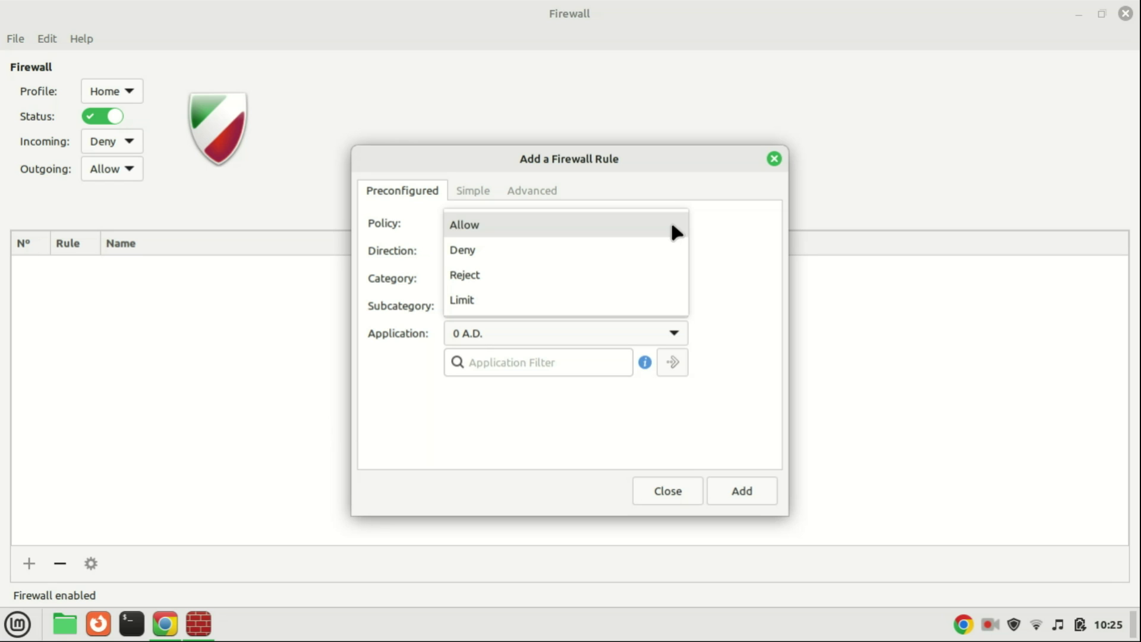
{"action": "left_click", "coordinate": [673, 229]}
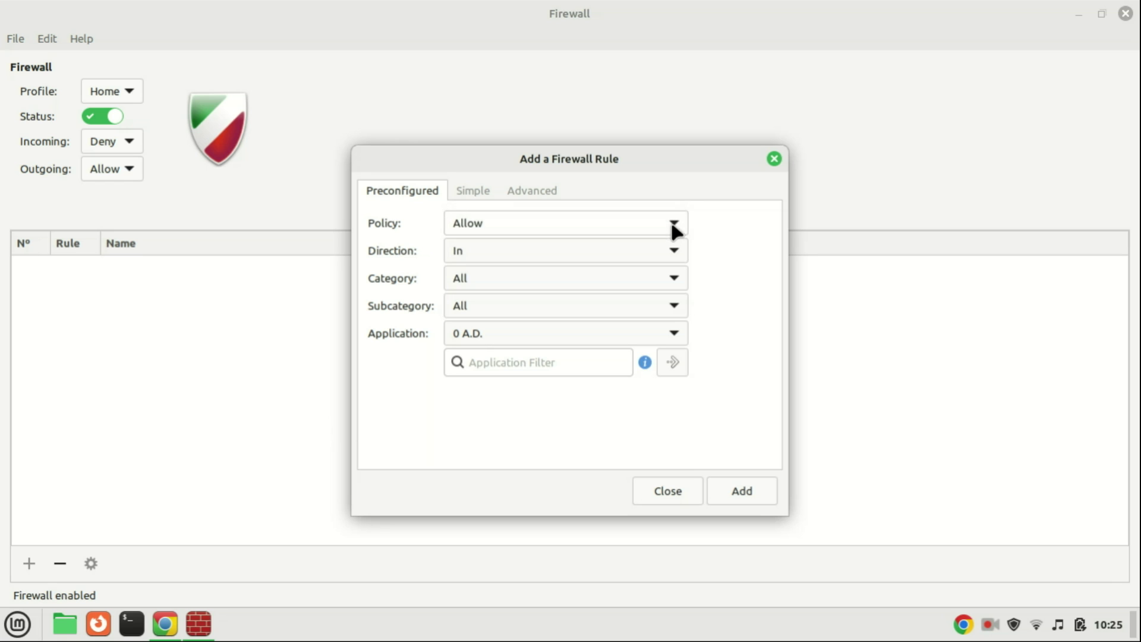
{"action": "left_click", "coordinate": [682, 254]}
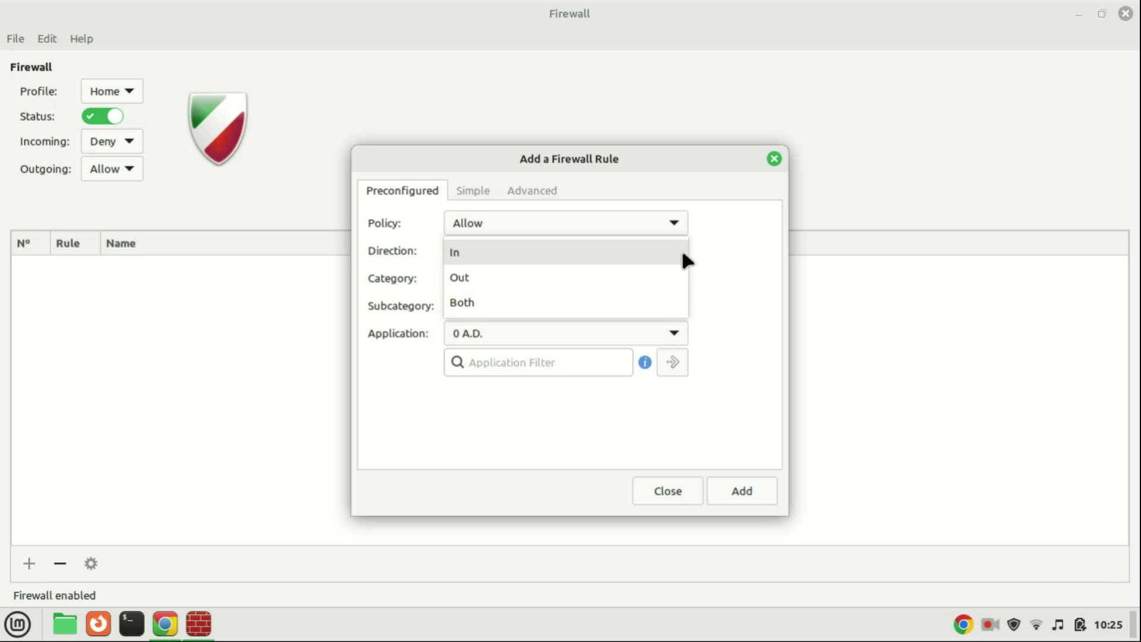
Target incoming OpenMeetings DSP under Video Conference, then move it to advanced settings with port 4445
{"action": "left_click", "coordinate": [683, 254]}
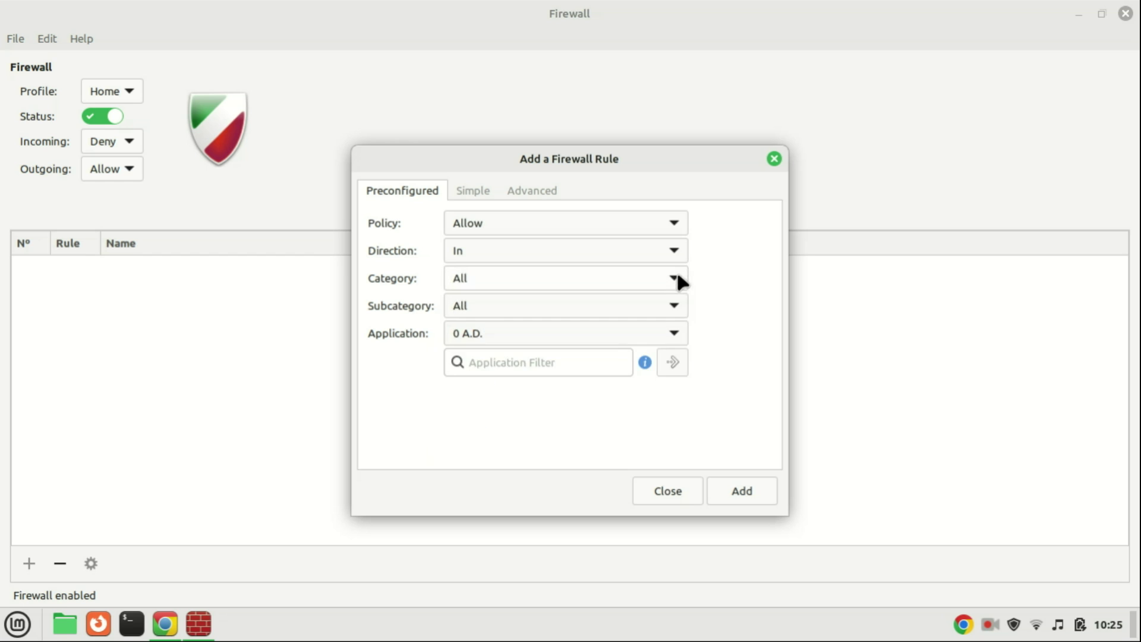
{"action": "left_click", "coordinate": [677, 274]}
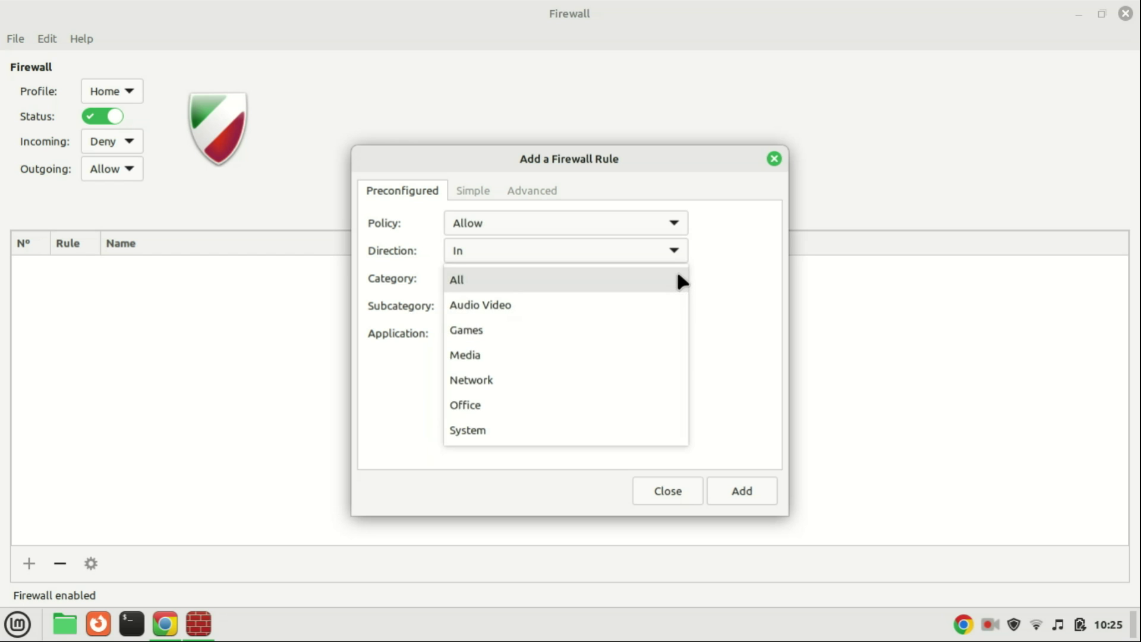
{"action": "left_click", "coordinate": [677, 275]}
{"action": "left_click", "coordinate": [674, 309]}
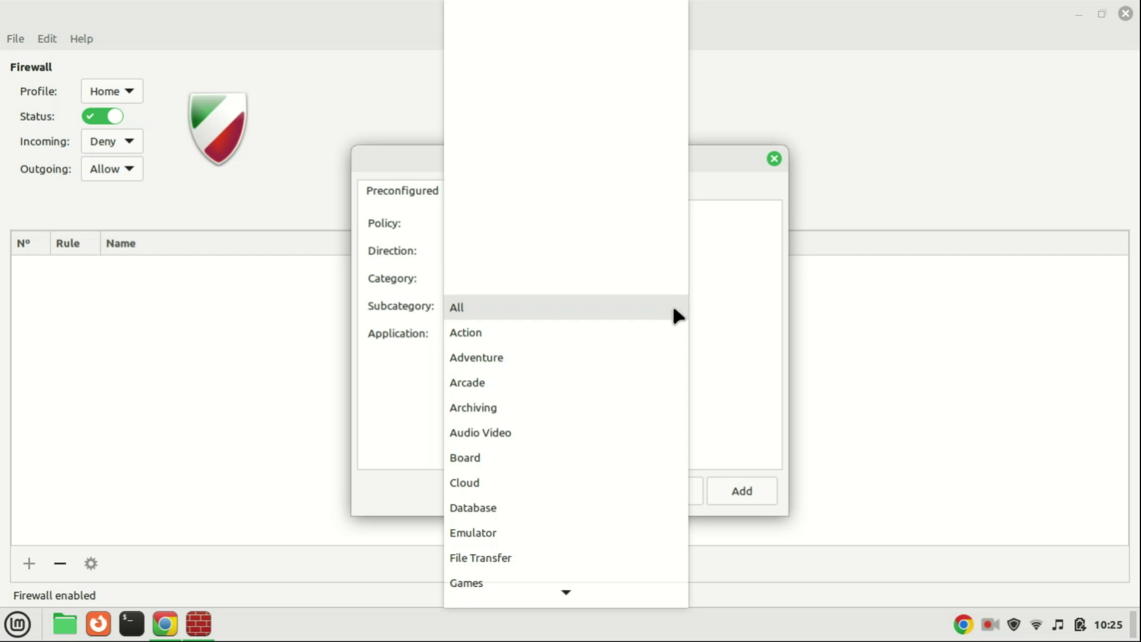
{"action": "mouse_move", "coordinate": [574, 594]}
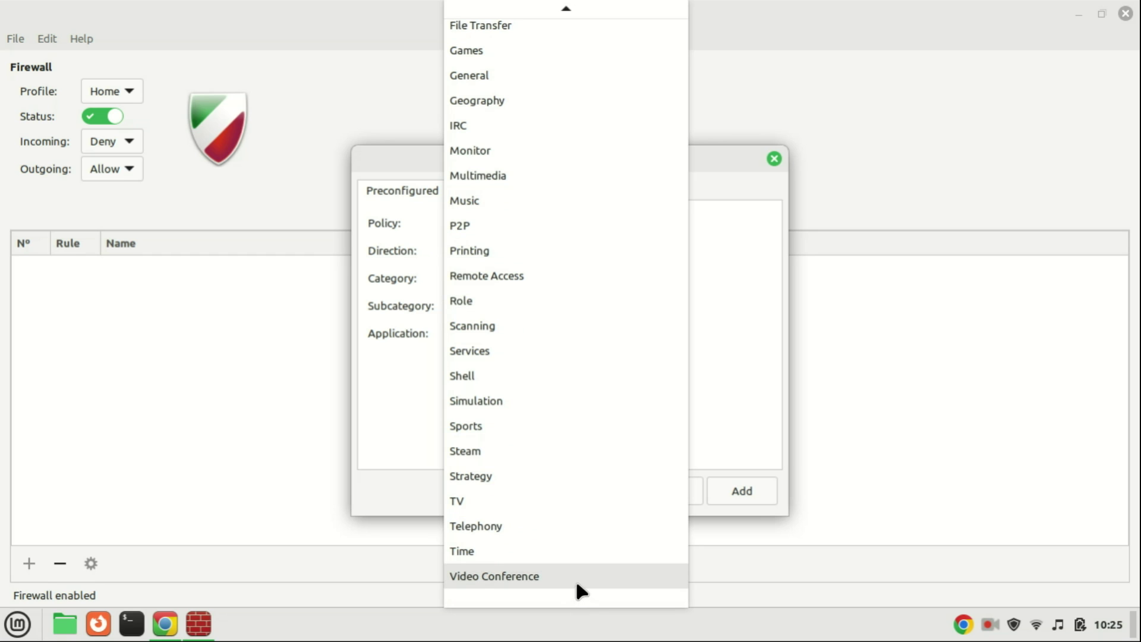
{"action": "left_click", "coordinate": [634, 585]}
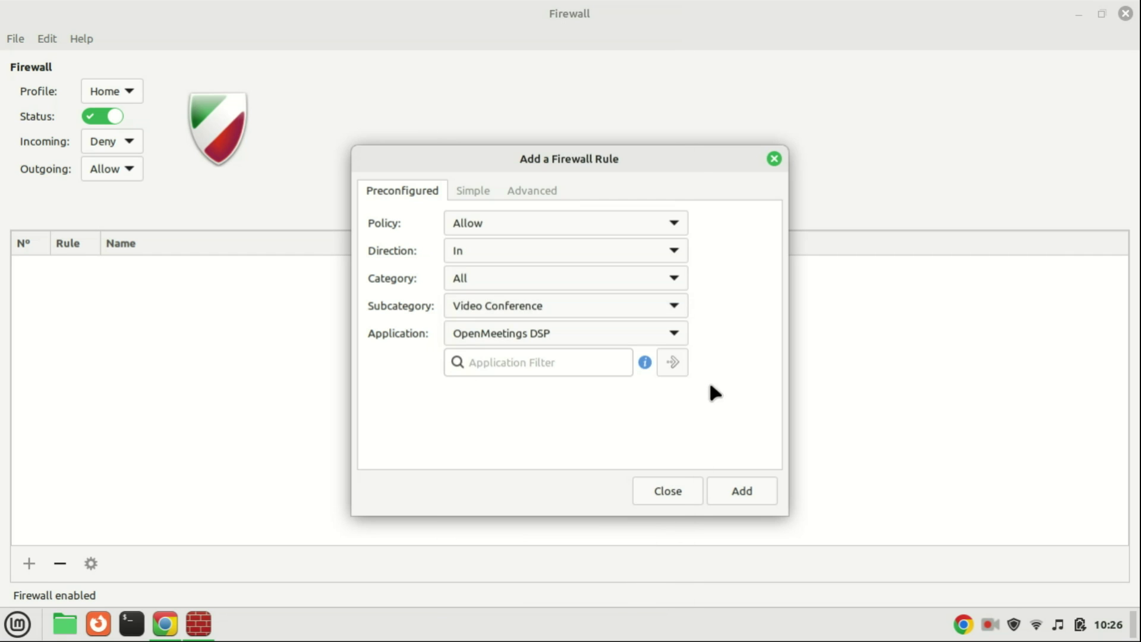
{"action": "left_click", "coordinate": [675, 335]}
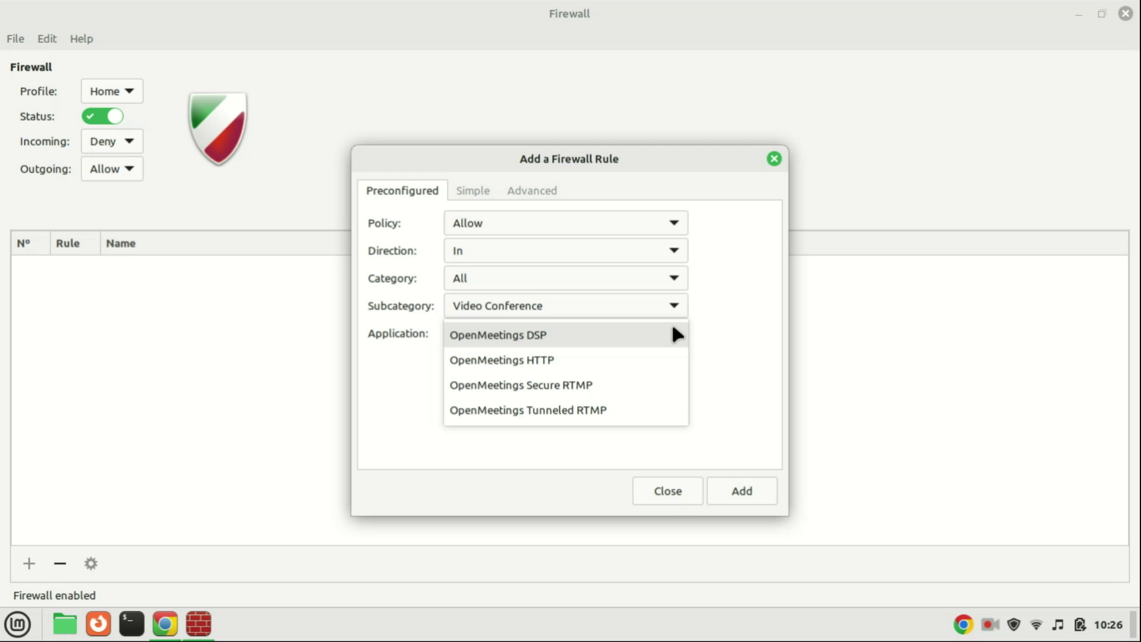
{"action": "left_click", "coordinate": [674, 328]}
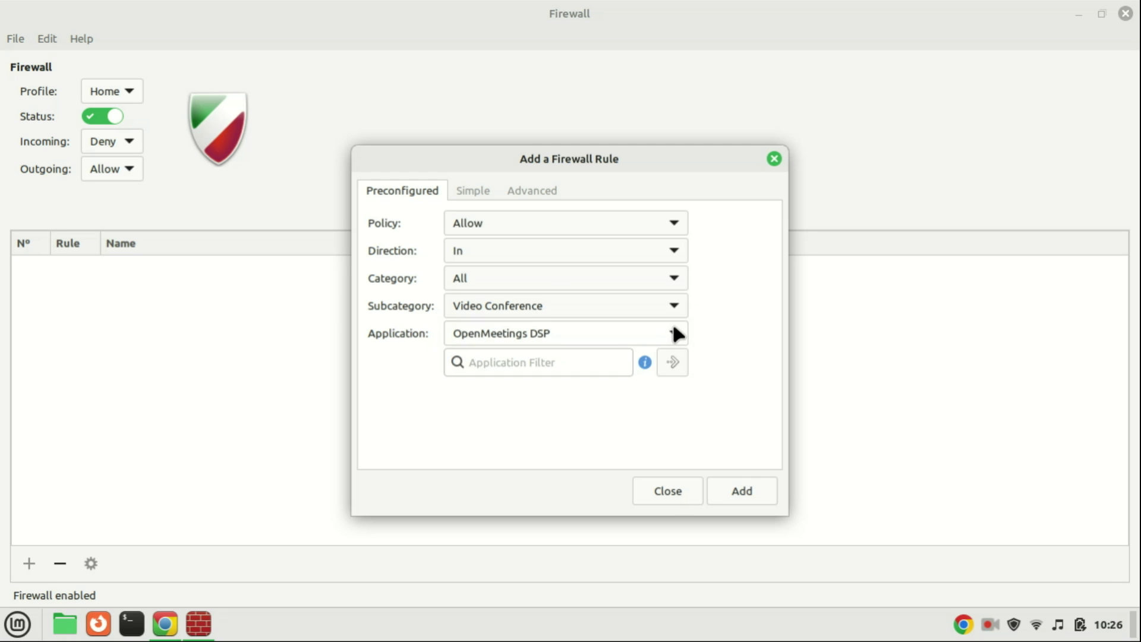
{"action": "left_click", "coordinate": [574, 360]}
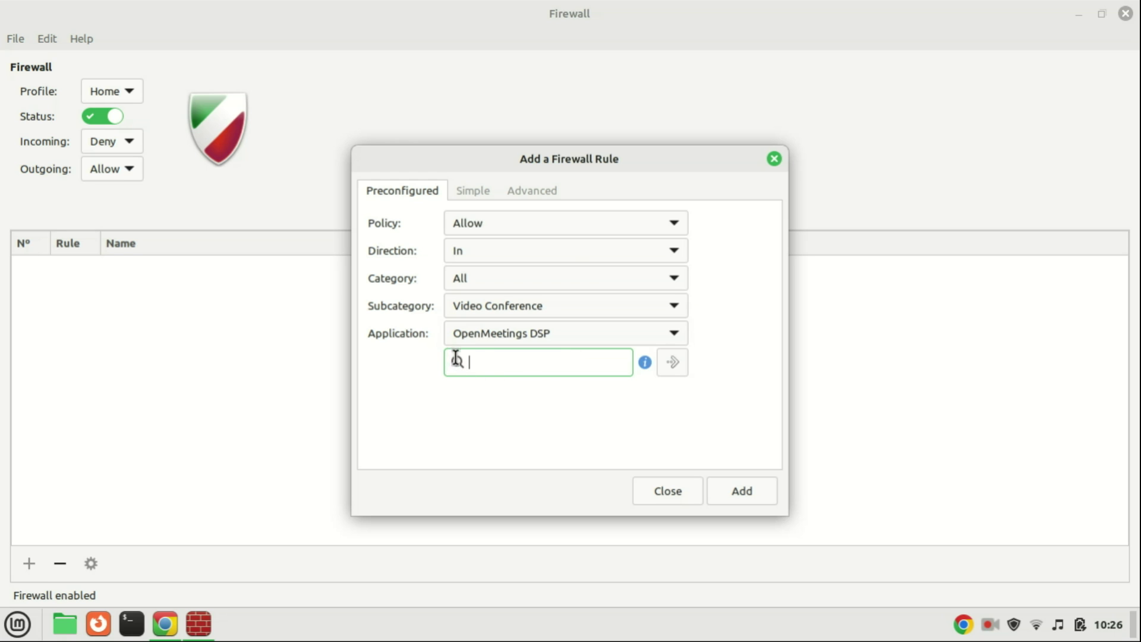
{"action": "left_click", "coordinate": [677, 360]}
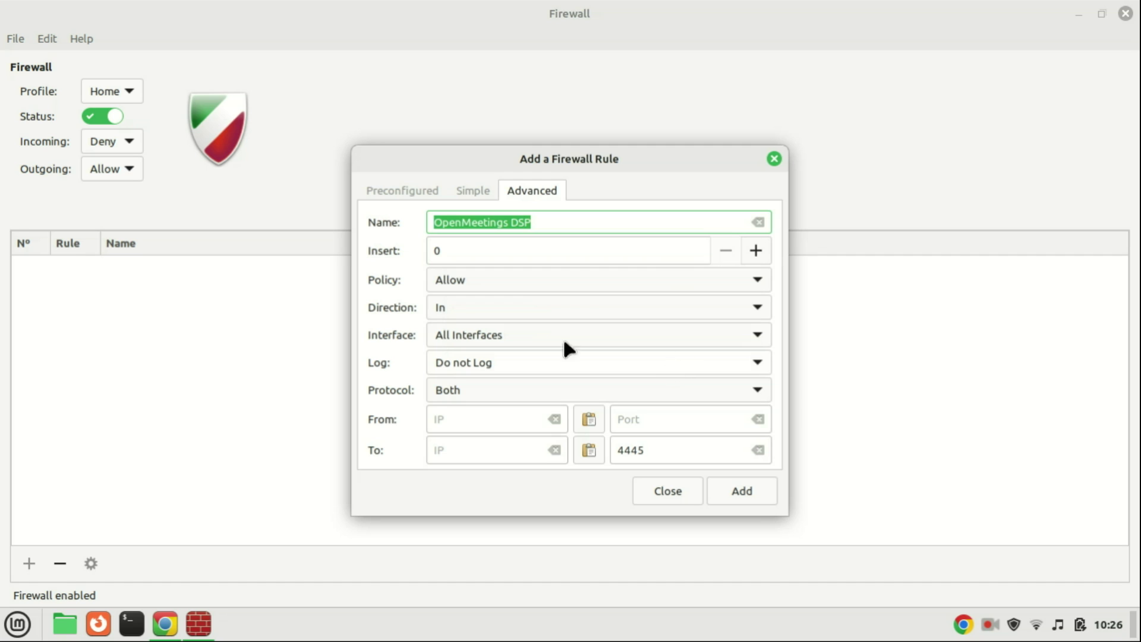
In the Simple form, review Policy, Direction and Protocol, leaving Allow, In and Both
{"action": "left_click", "coordinate": [401, 191]}
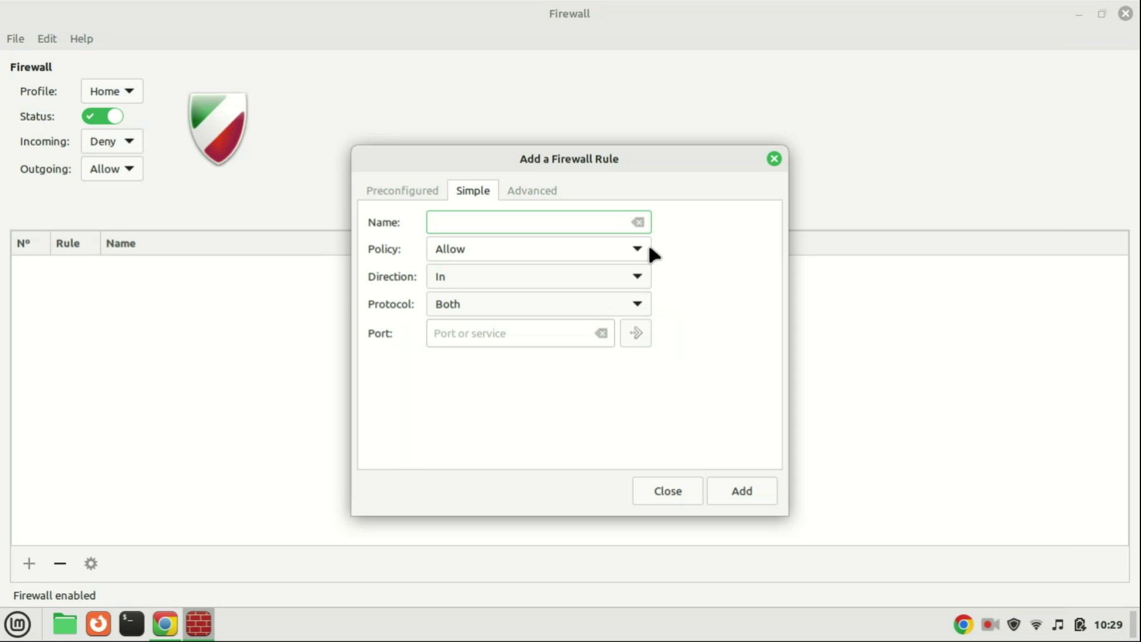
{"action": "left_click", "coordinate": [650, 252]}
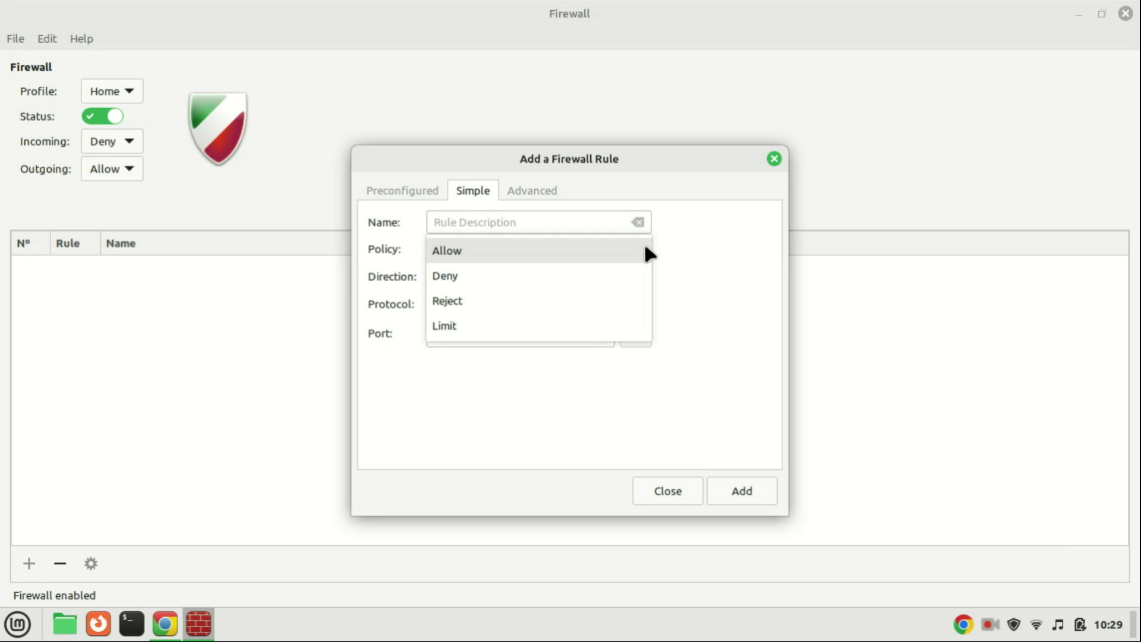
{"action": "left_click", "coordinate": [646, 250]}
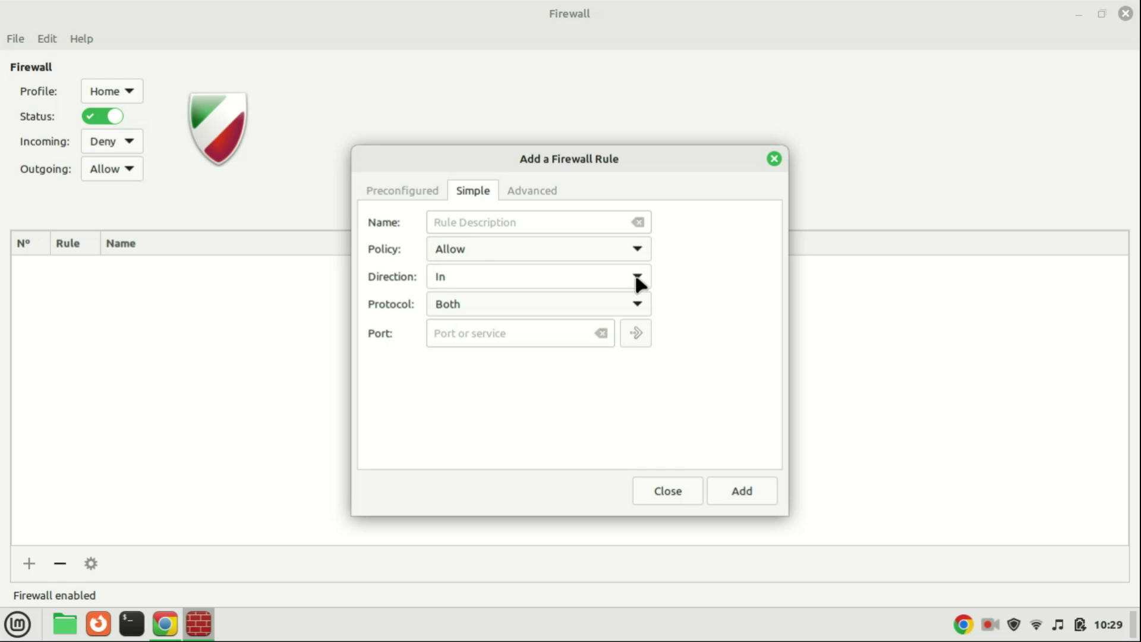
{"action": "left_click", "coordinate": [636, 278]}
{"action": "left_click", "coordinate": [636, 278]}
{"action": "left_click", "coordinate": [639, 304]}
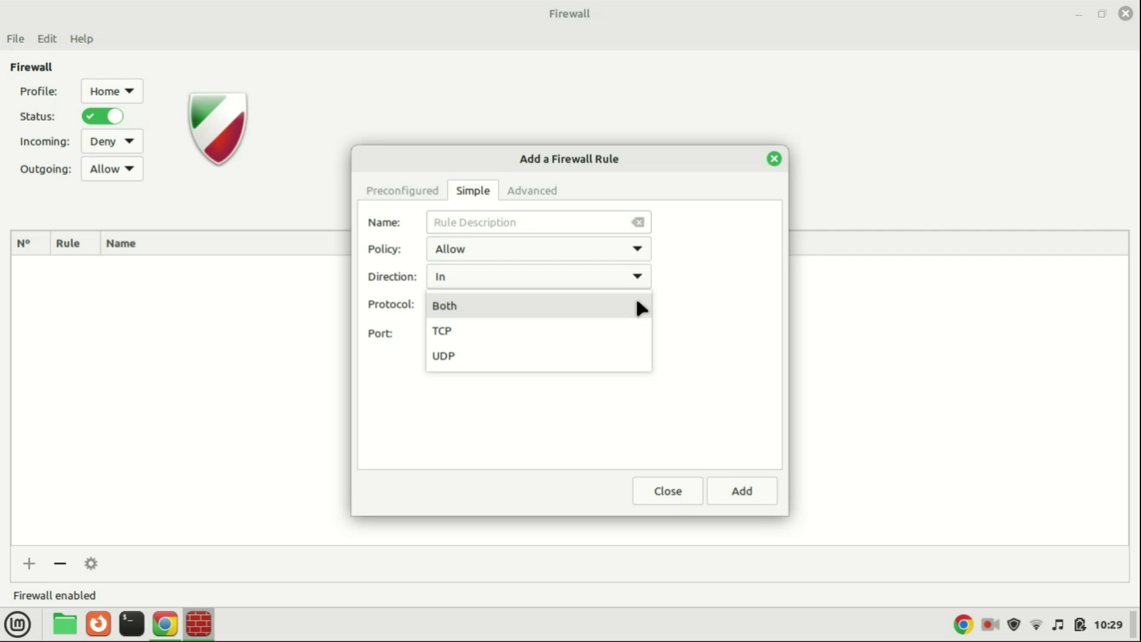
{"action": "left_click", "coordinate": [640, 306]}
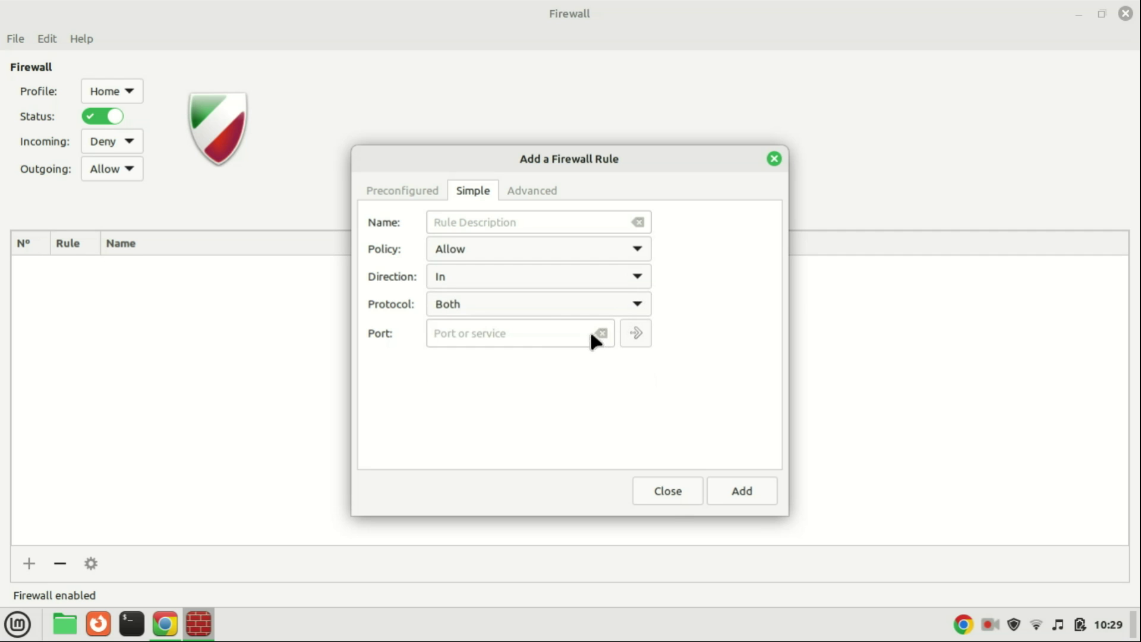
{"action": "left_click", "coordinate": [546, 336]}
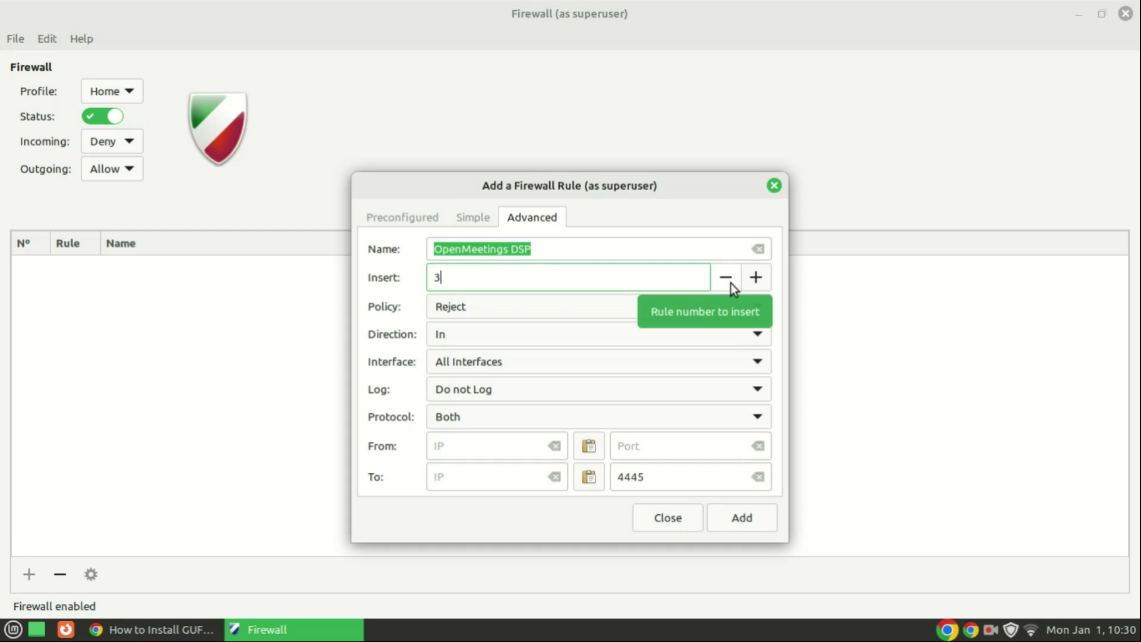
Set the rule's insert position to 0 and select the source IP and port fields
{"action": "triple_click", "coordinate": [730, 284]}
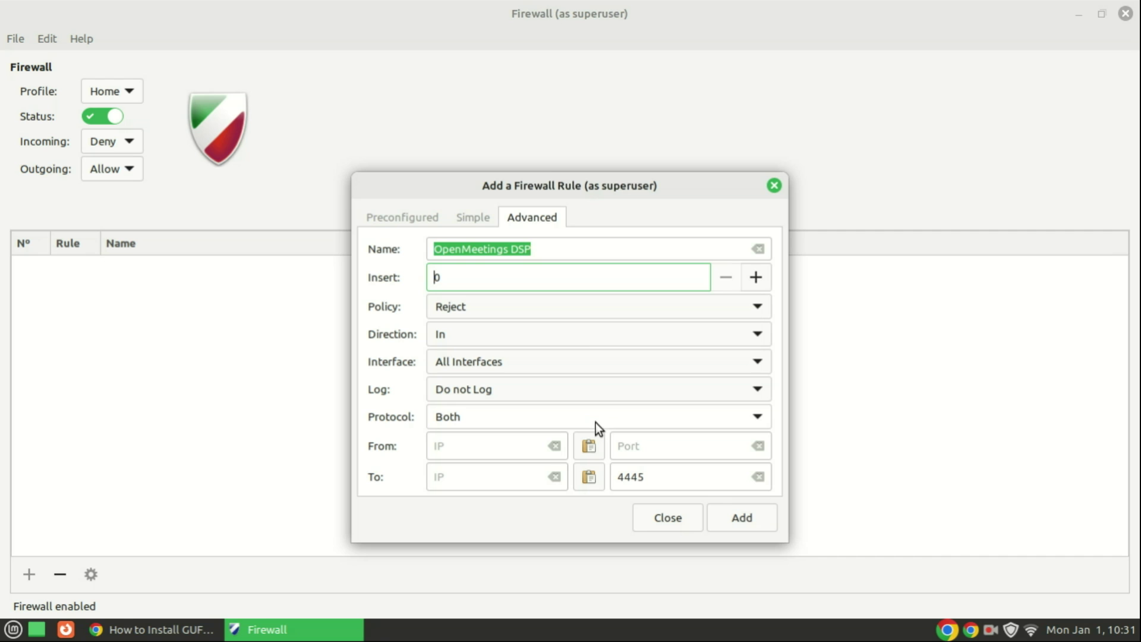
{"action": "left_click", "coordinate": [493, 450]}
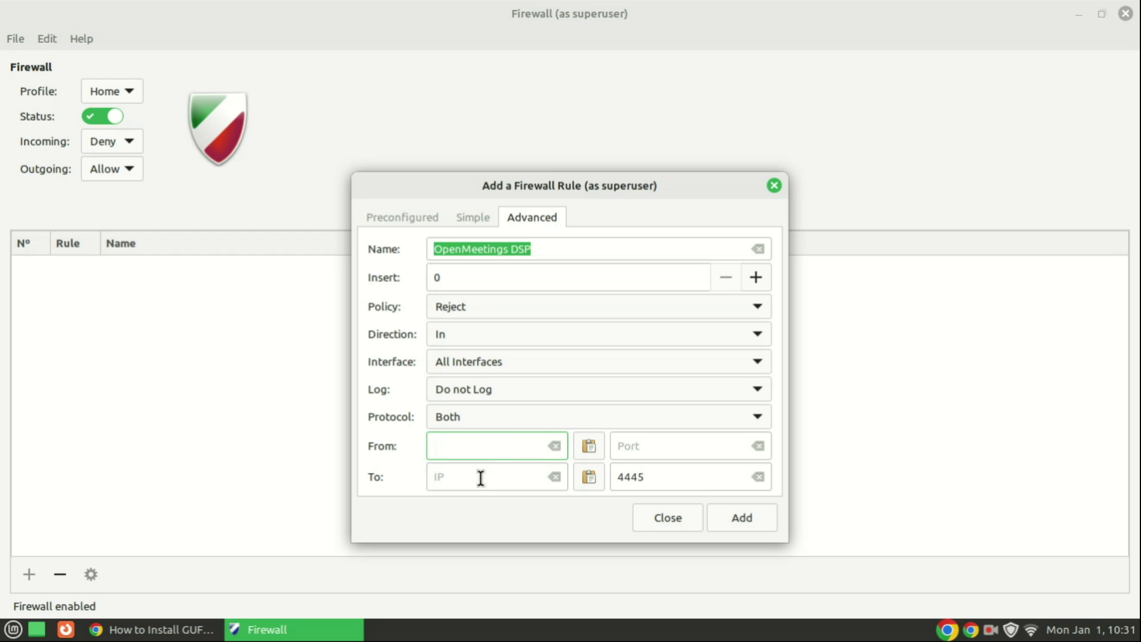
{"action": "left_click", "coordinate": [481, 475]}
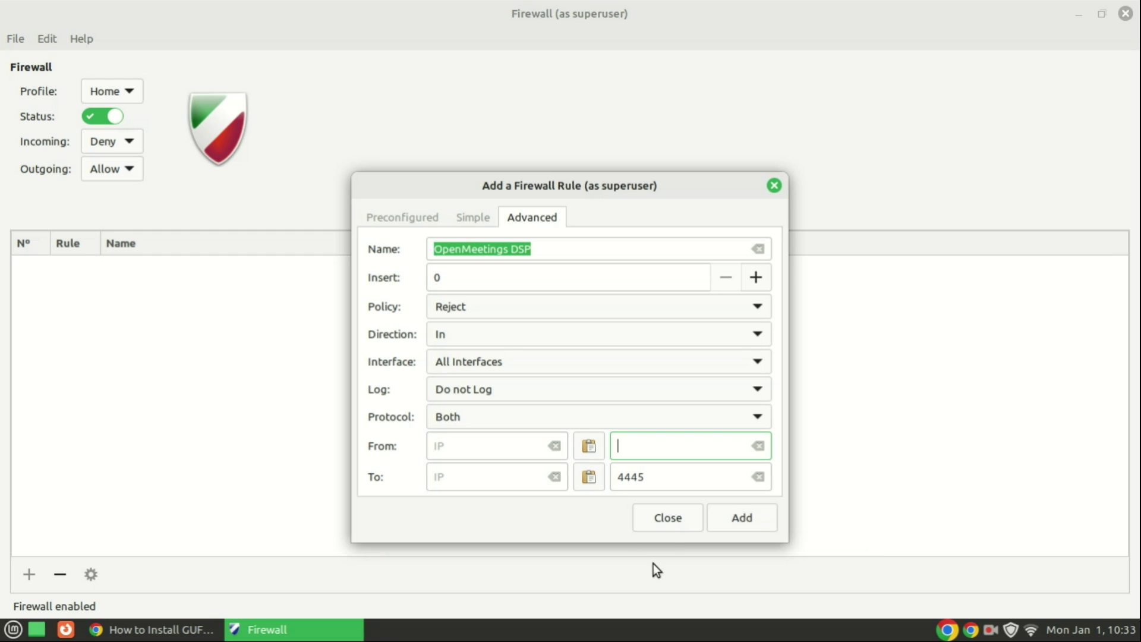
Discard the rule, view the listening report and start a rule for vmware-authdlauncher on TCP 902
{"action": "left_click", "coordinate": [672, 526]}
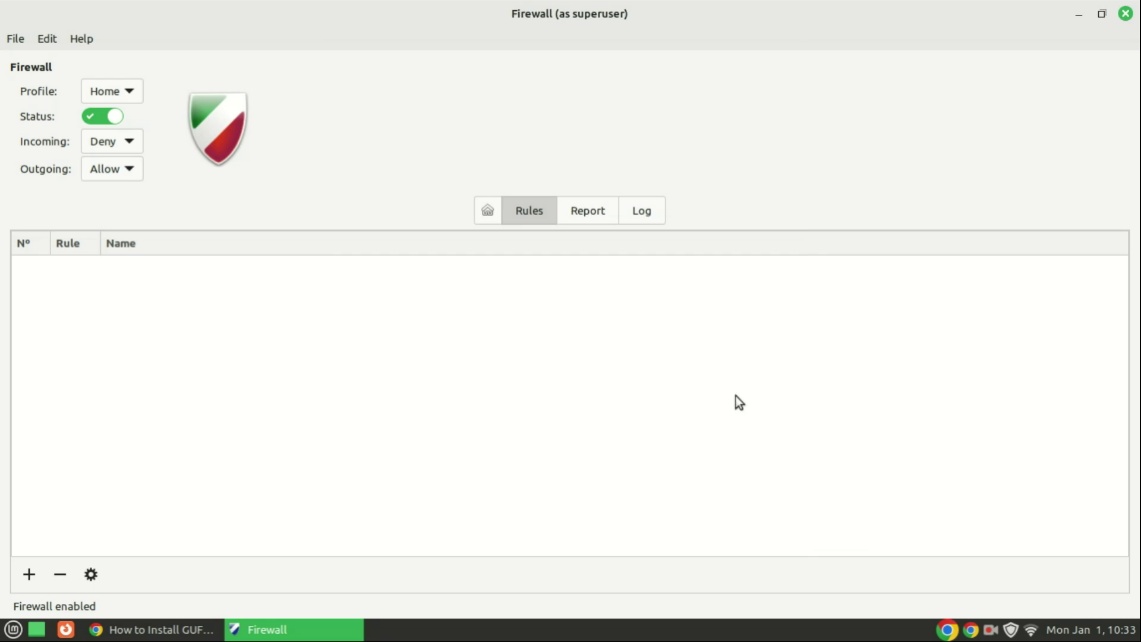
{"action": "left_click", "coordinate": [575, 216]}
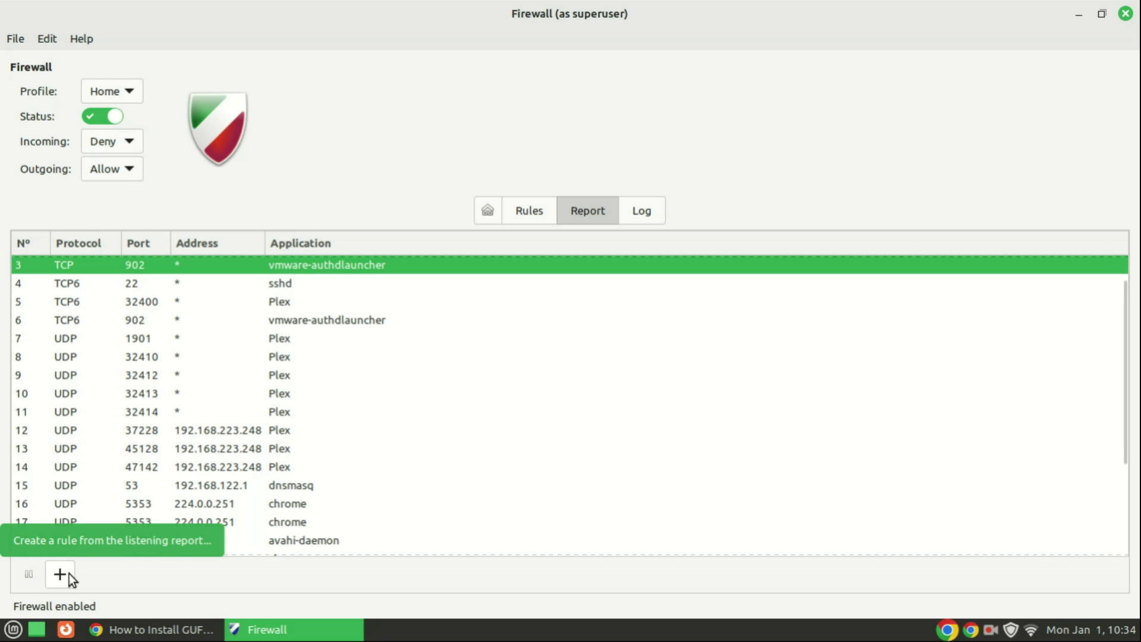
{"action": "left_click", "coordinate": [69, 574]}
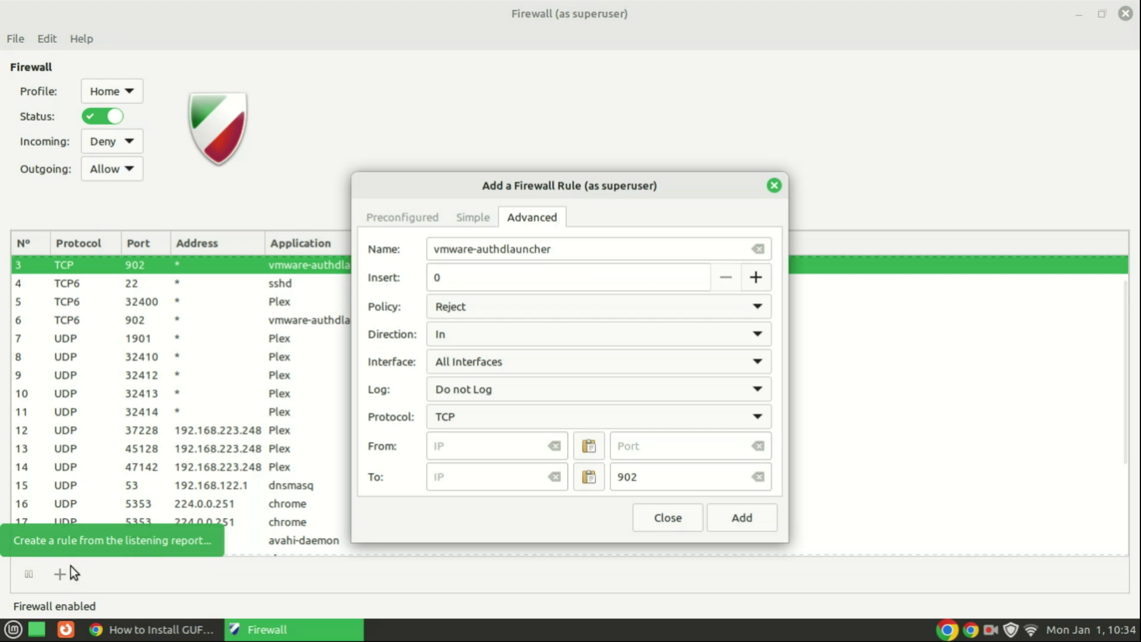
Discard the prefilled vmware-authdlauncher rule and view the Log entries for created, edited and deleted profiles
{"action": "left_click", "coordinate": [674, 527]}
{"action": "left_click", "coordinate": [650, 210]}
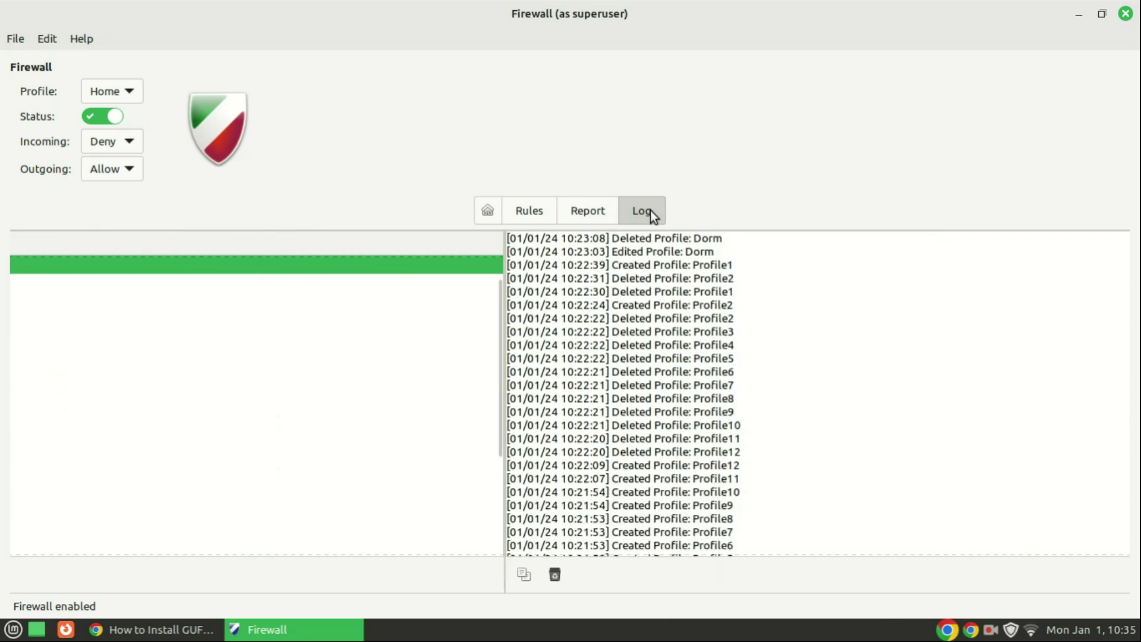